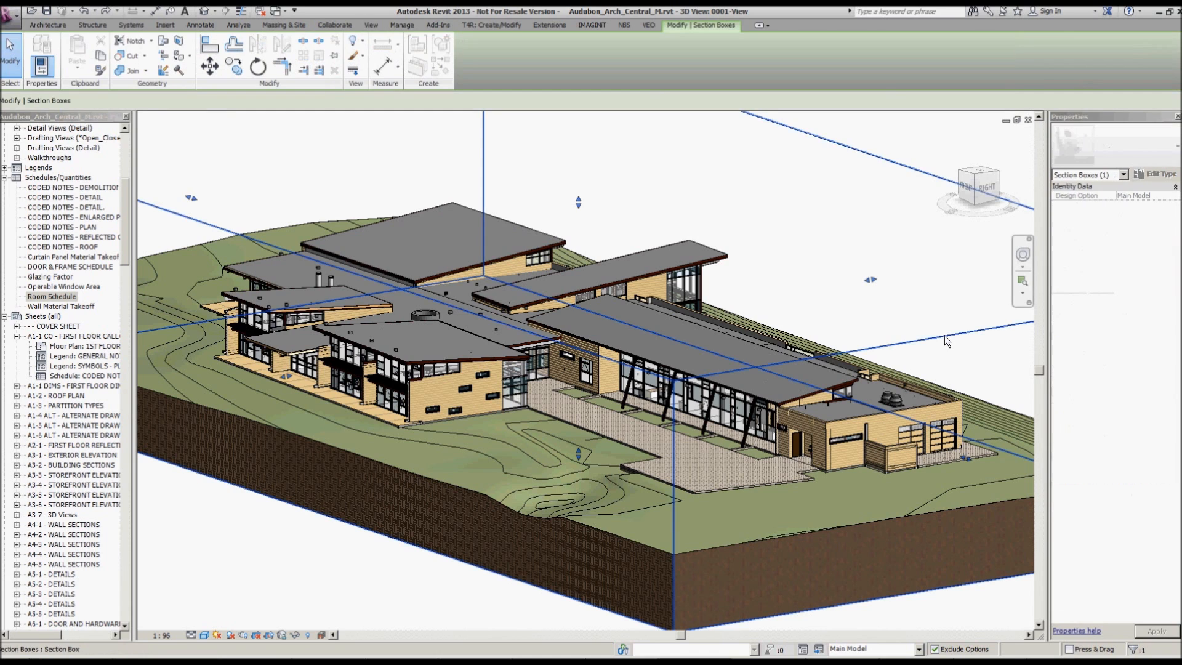
Step: Lower the top of the section box below the roofs to expose the first-floor interior in the 3D view
left_click_drag(579, 205, 588, 350)
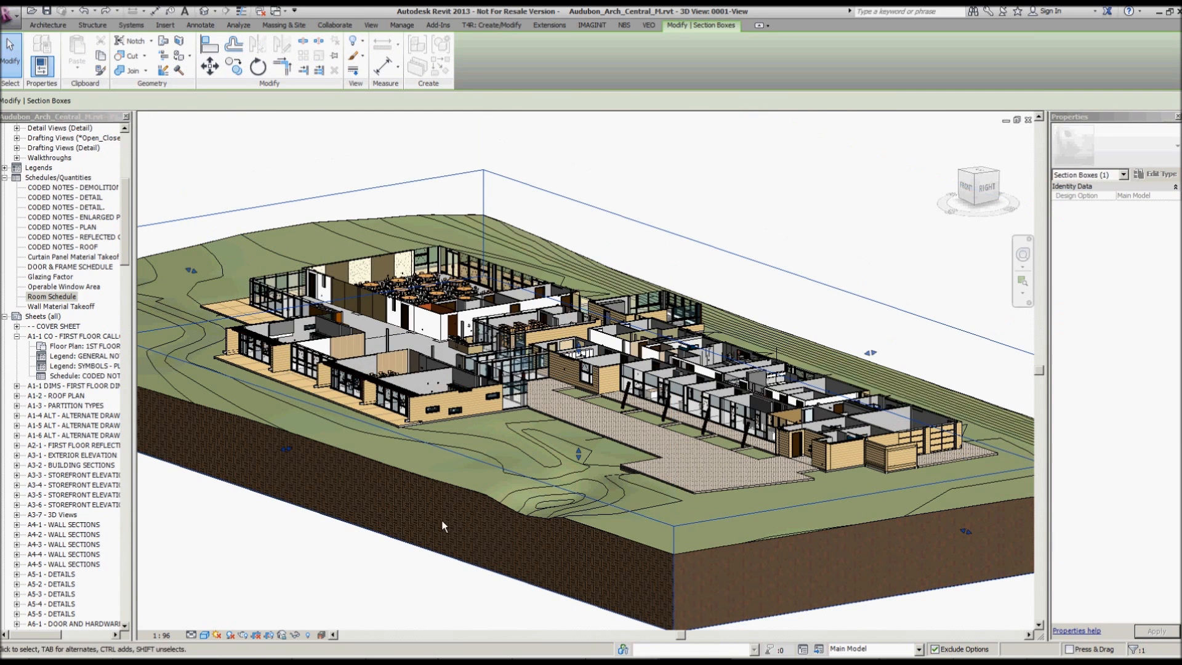
middle_click_drag(543, 400, 562, 482, "shift")
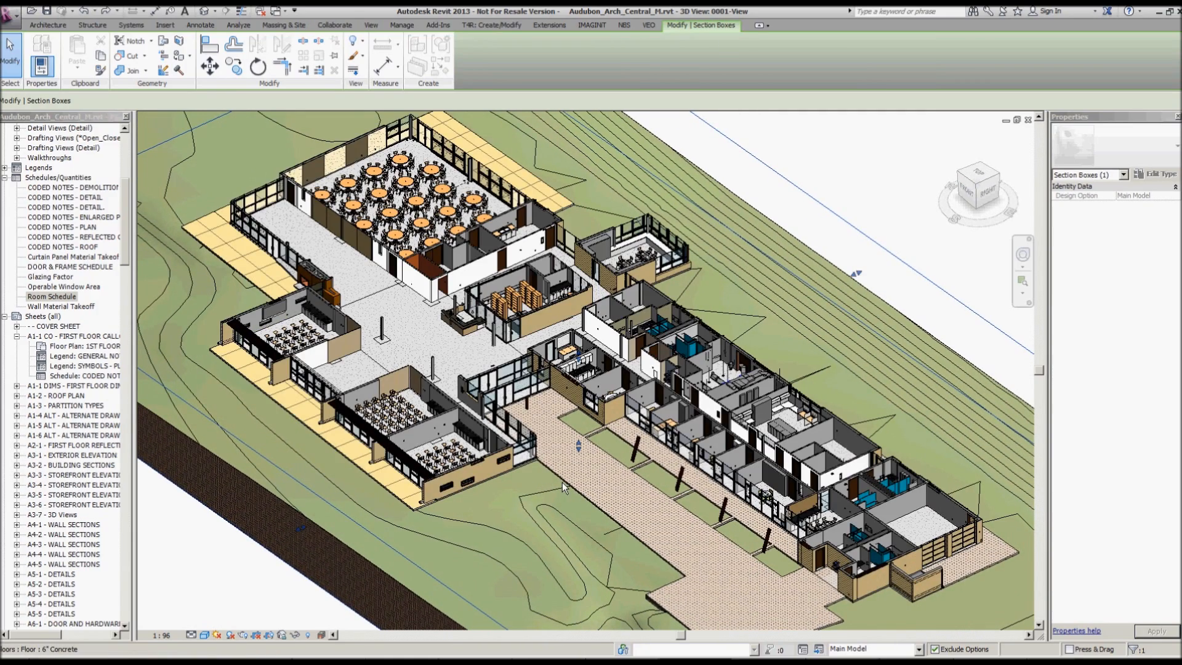
scroll(594, 378, "up", 2)
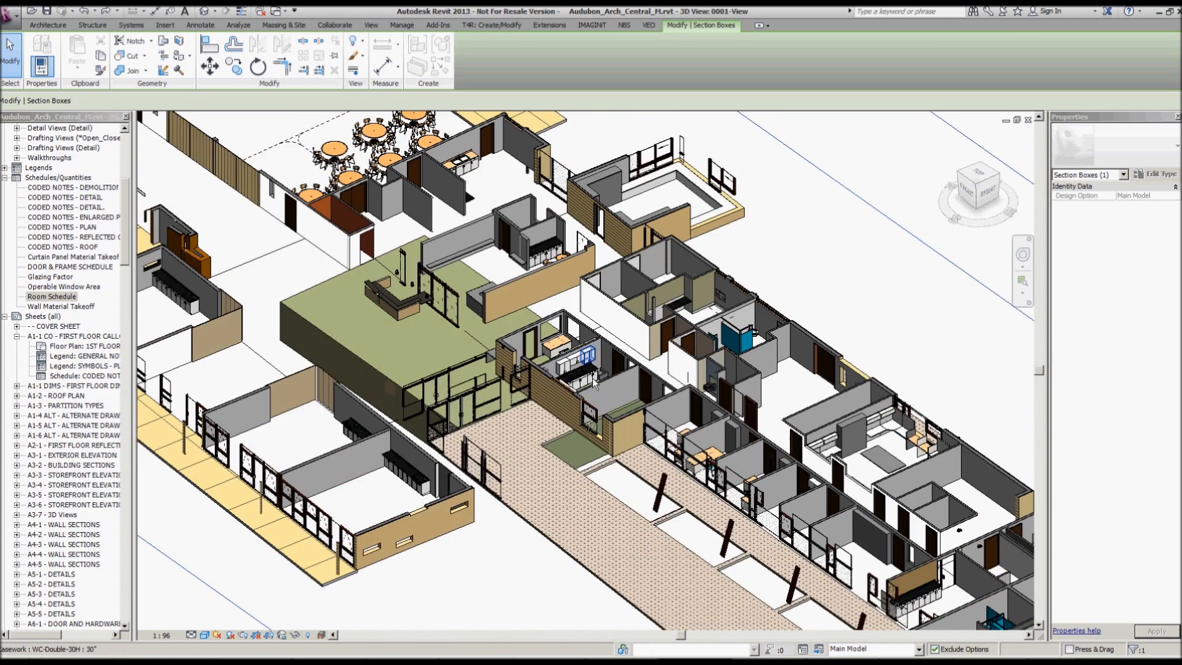
scroll(595, 378, "up", 4)
scroll(594, 381, "up", 1)
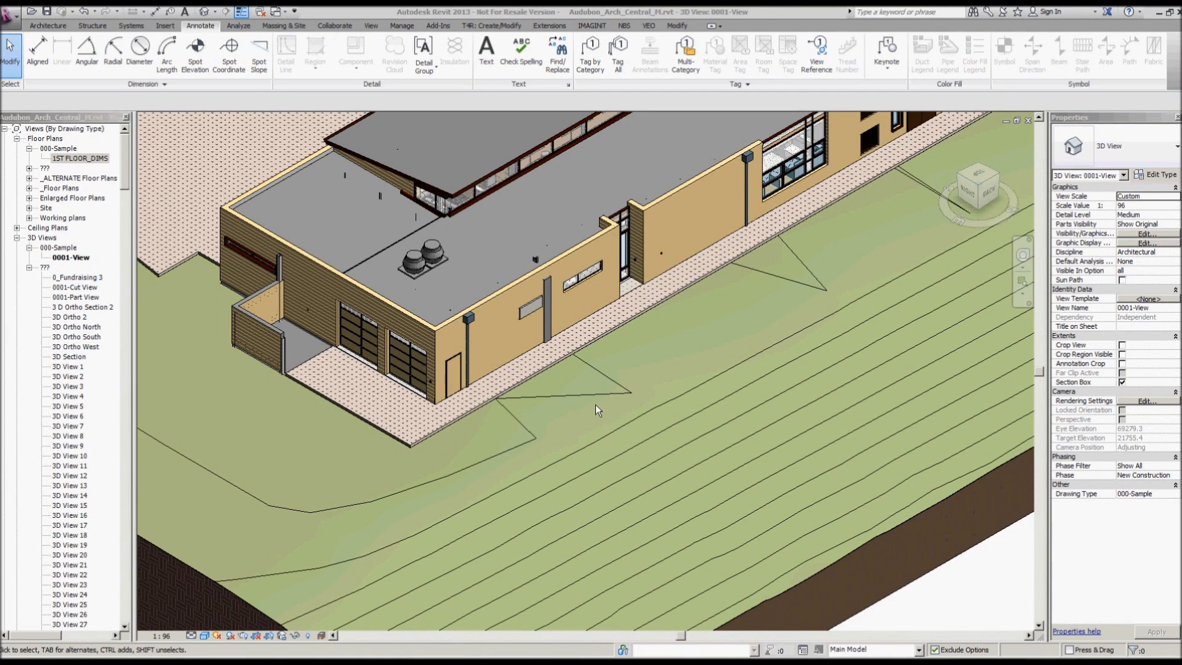
Step: Review the instance and type properties of the single exterior door beside the two garage doors
left_click(459, 372)
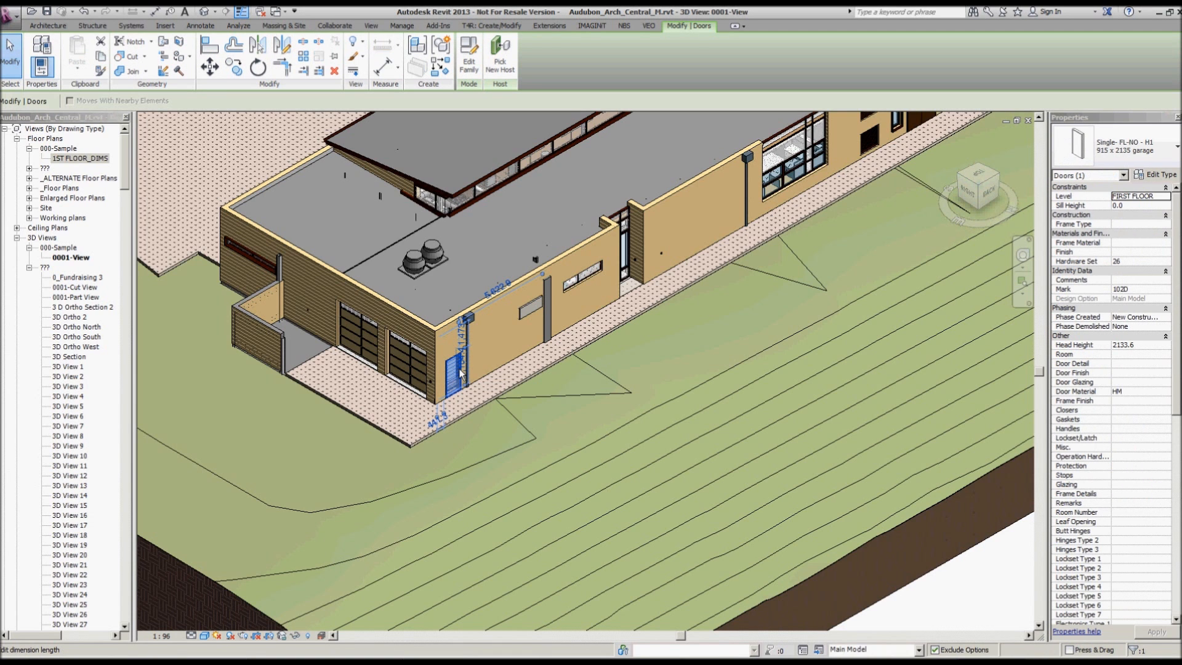
left_click_drag(1175, 274, 1146, 261)
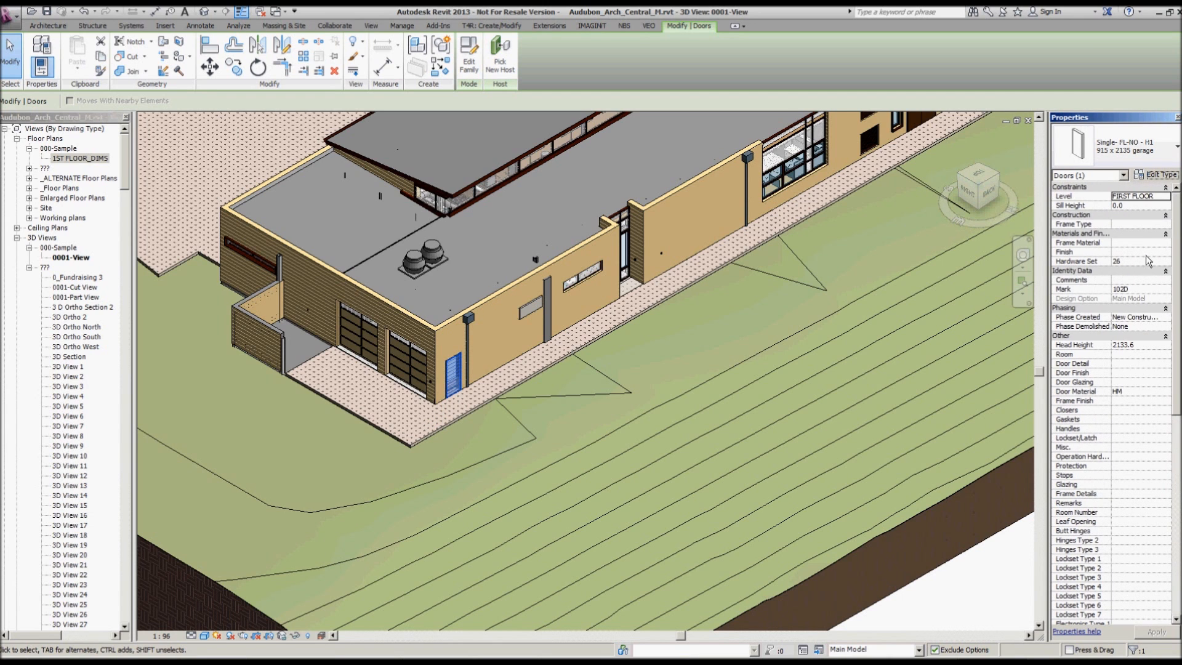
left_click(1150, 175)
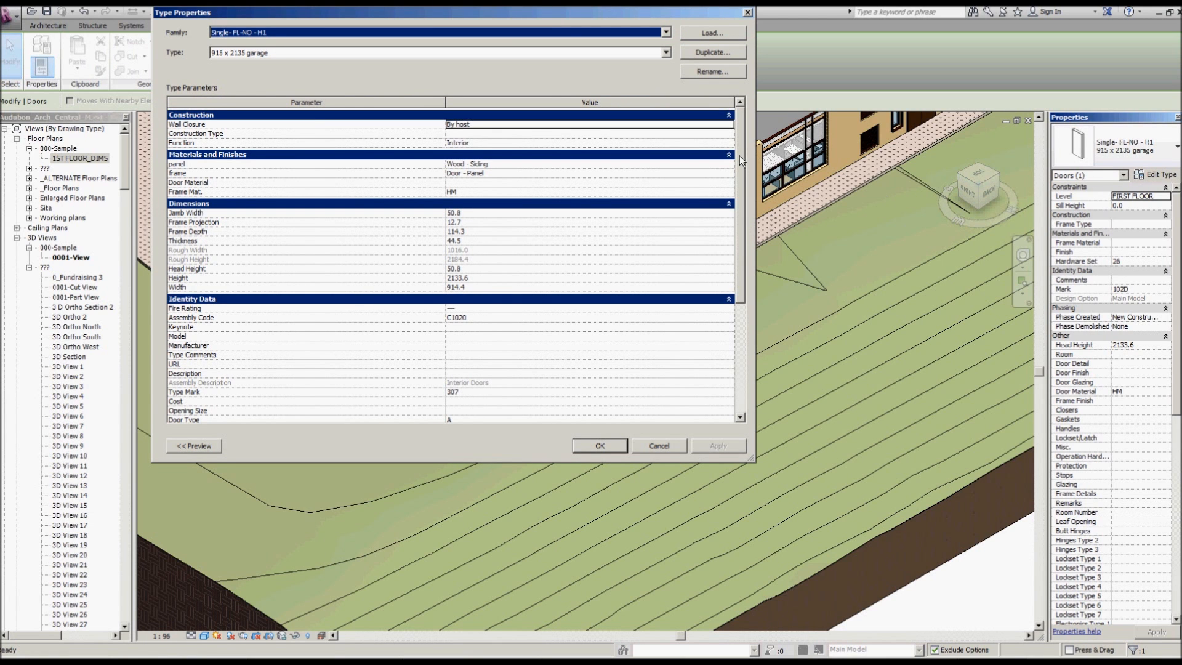
scroll(739, 160, "down", 4)
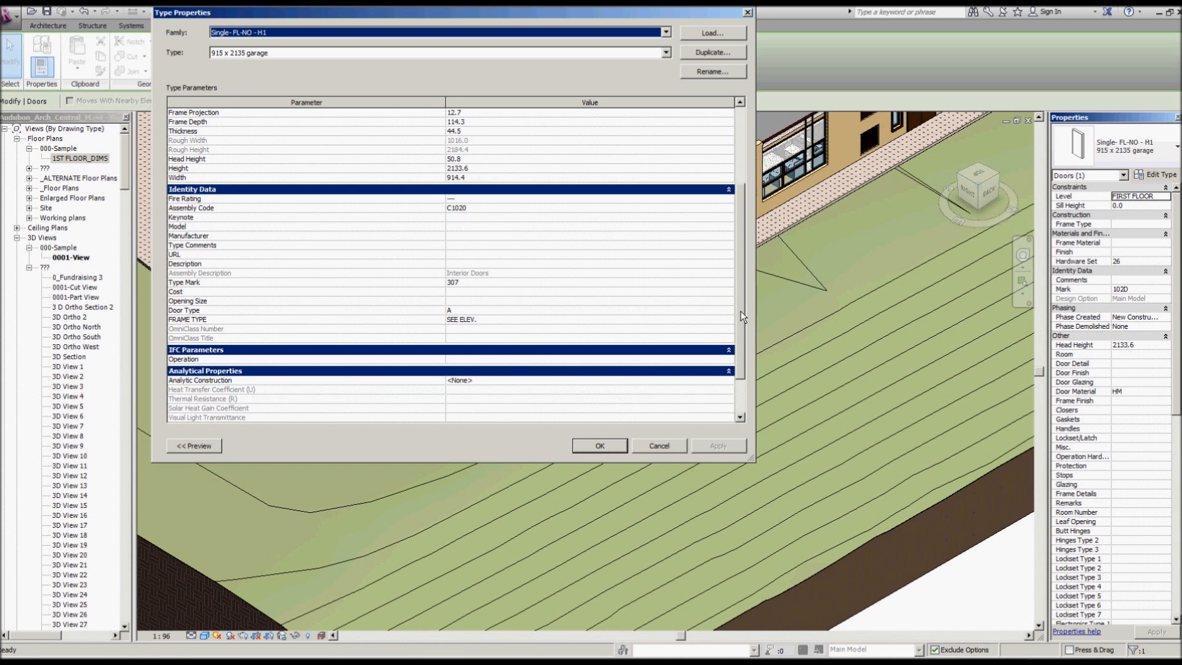
left_click_drag(741, 311, 744, 198)
left_click(746, 12)
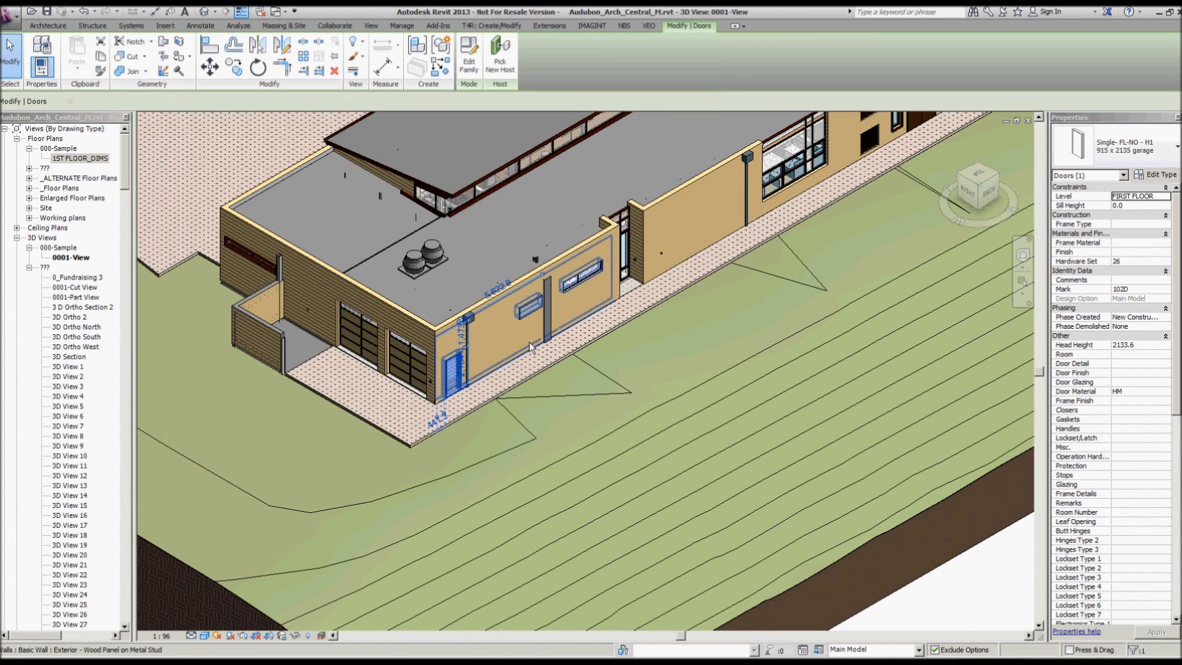
Step: Review the type properties of the exterior wood panel wall that hosts the single door
left_click(529, 342)
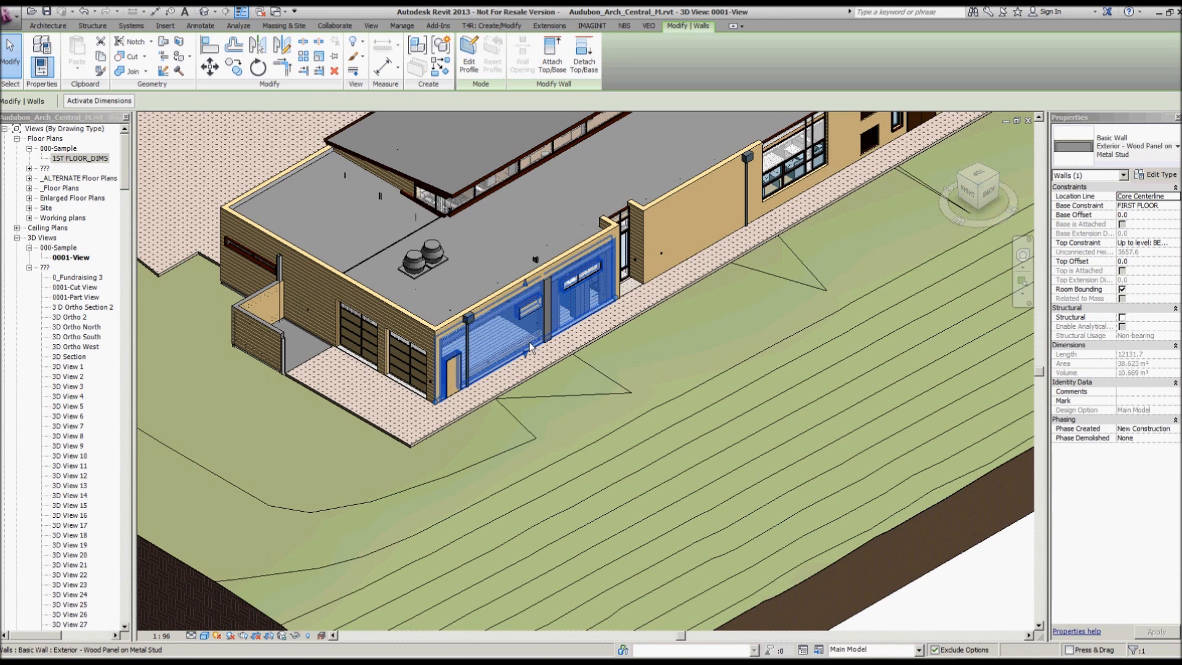
left_click(1138, 174)
left_click(541, 113)
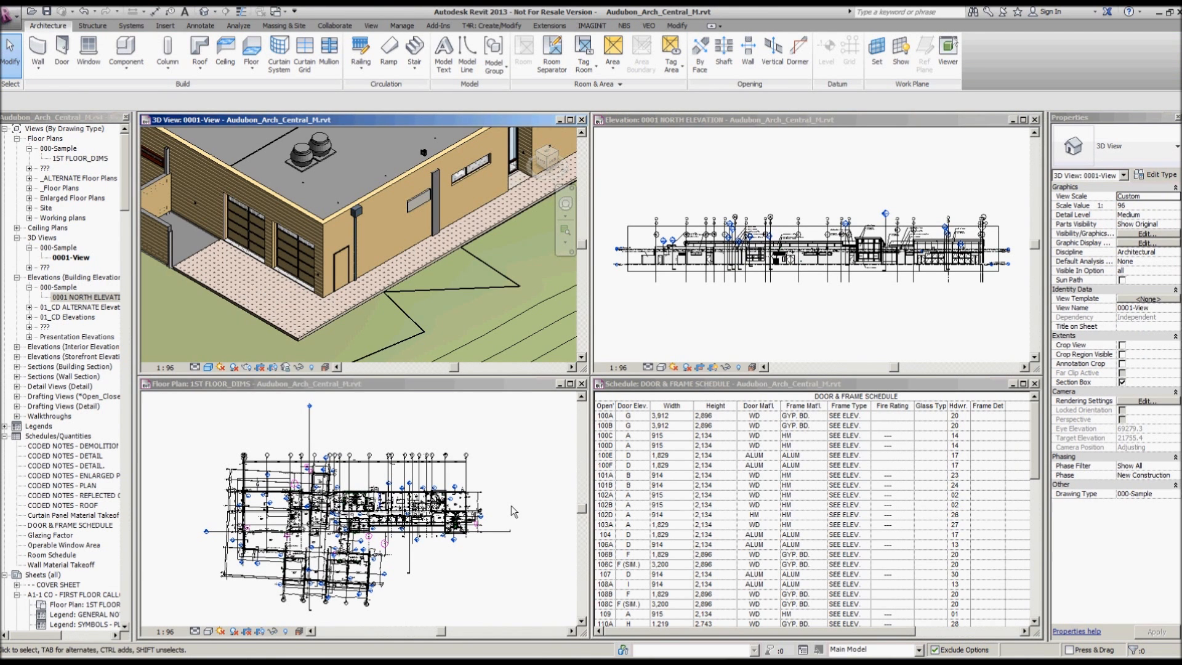
Step: Examine the garage's exterior door in the floor plan and north elevation, and select door 102D in the door schedule
left_click(477, 503)
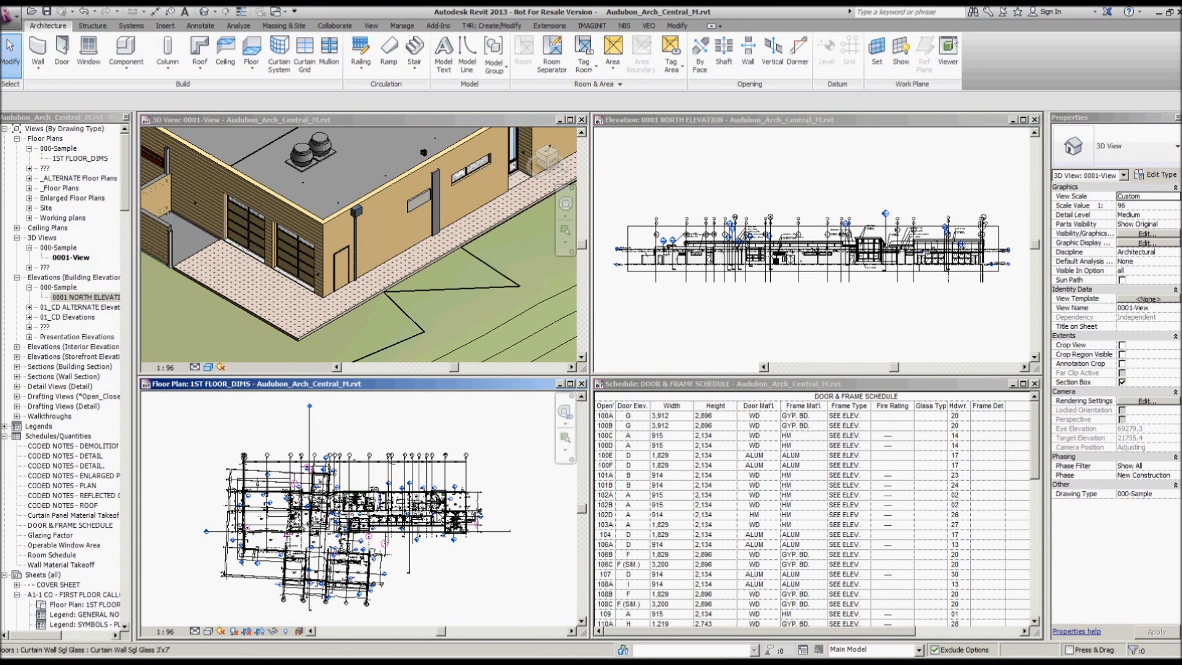
scroll(476, 504, "up", 5)
scroll(482, 508, "up", 4)
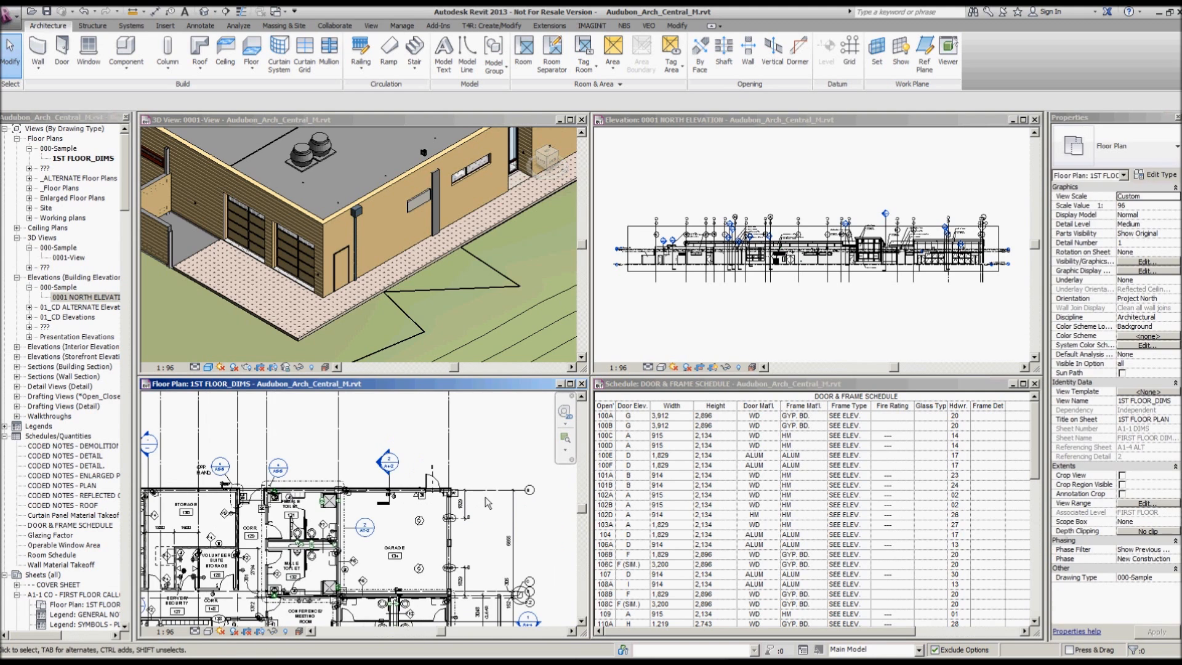
left_click(963, 293)
scroll(676, 263, "up", 5)
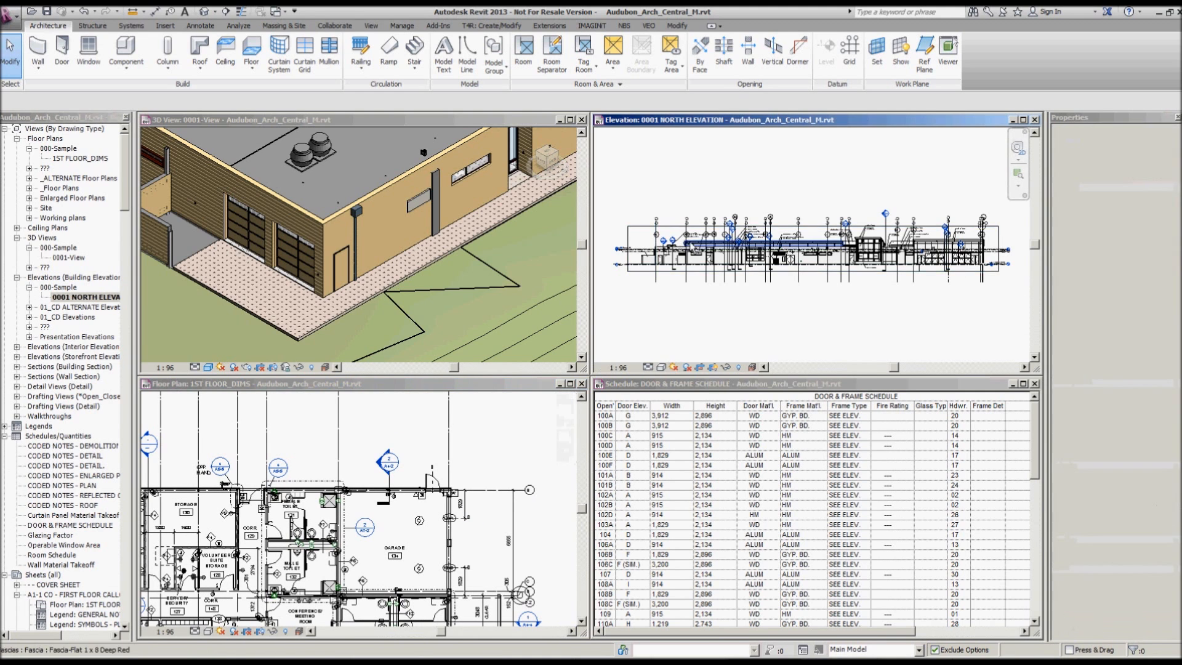
scroll(676, 263, "up", 5)
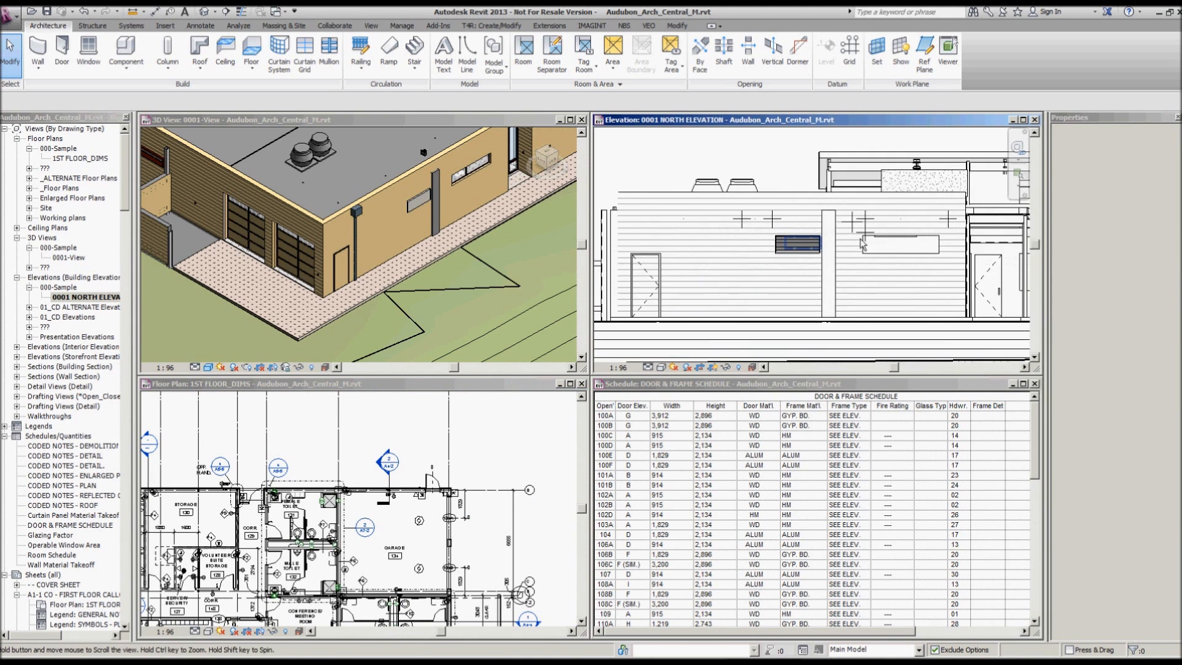
scroll(879, 245, "down", 2)
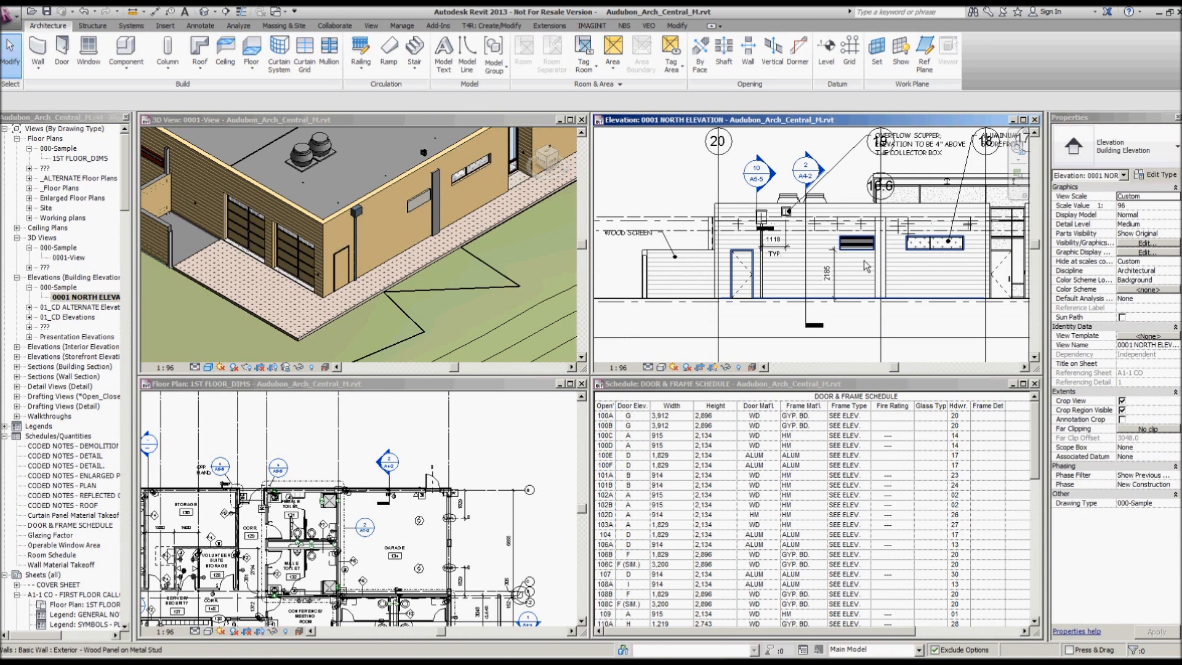
left_click(660, 387)
left_click(612, 524)
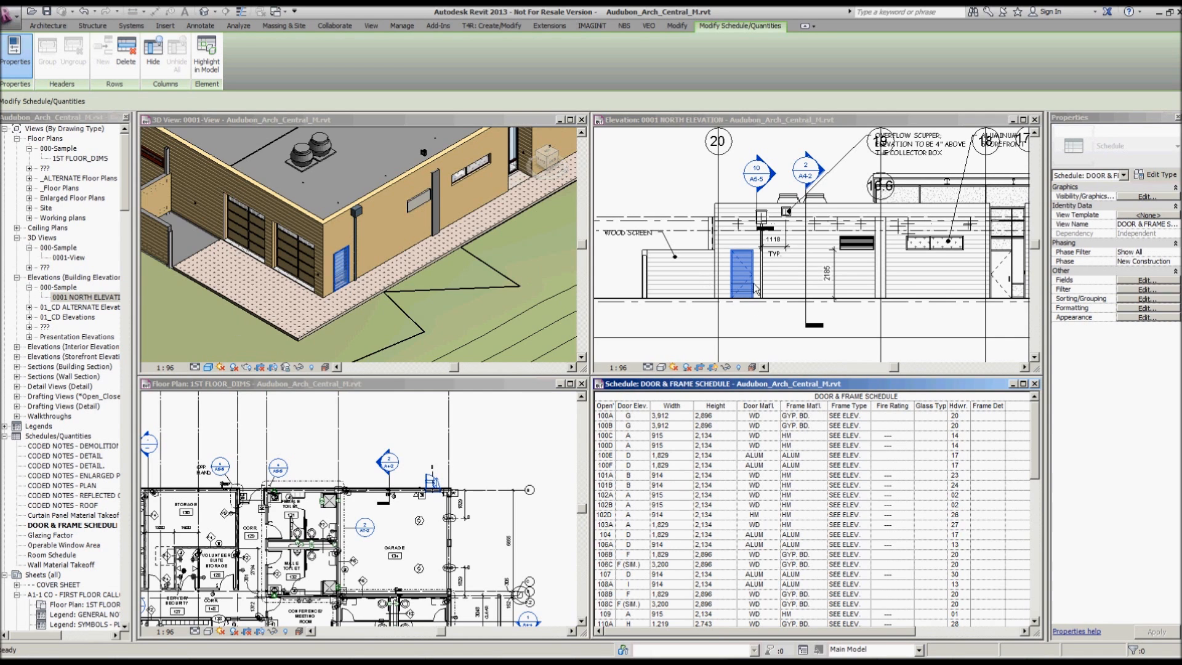
Step: Redo the tagging of the garage's exterior door in the floor plan and north elevation
left_click(498, 463)
left_click(434, 486)
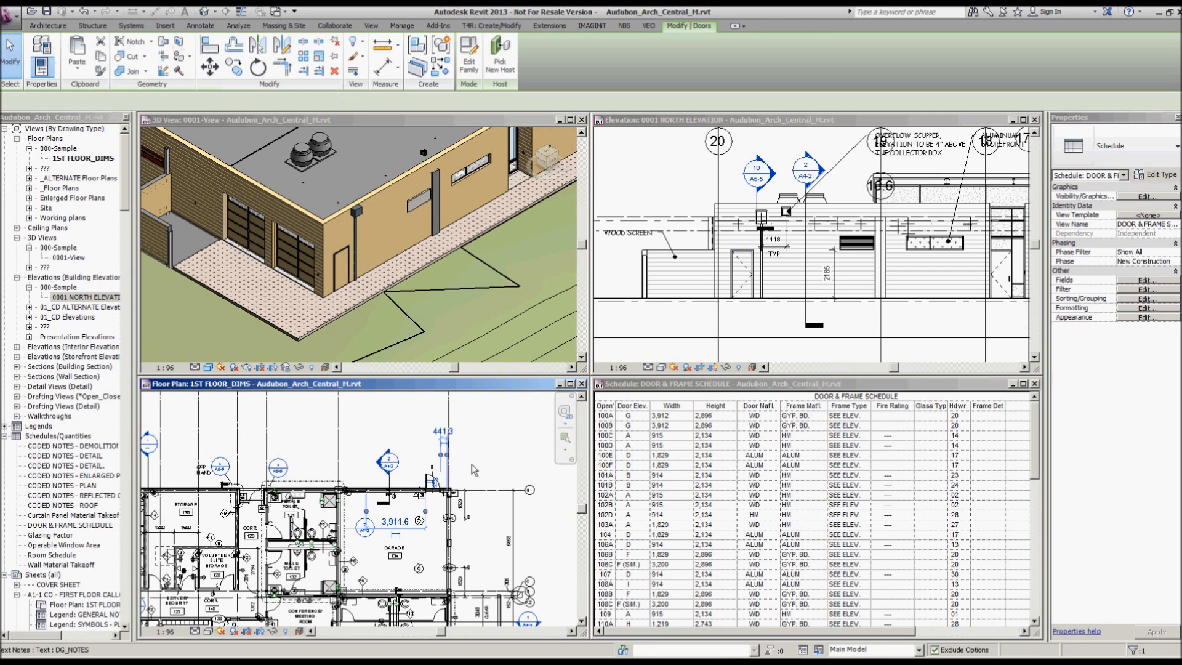
left_click(434, 488)
scroll(434, 487, "up", 5)
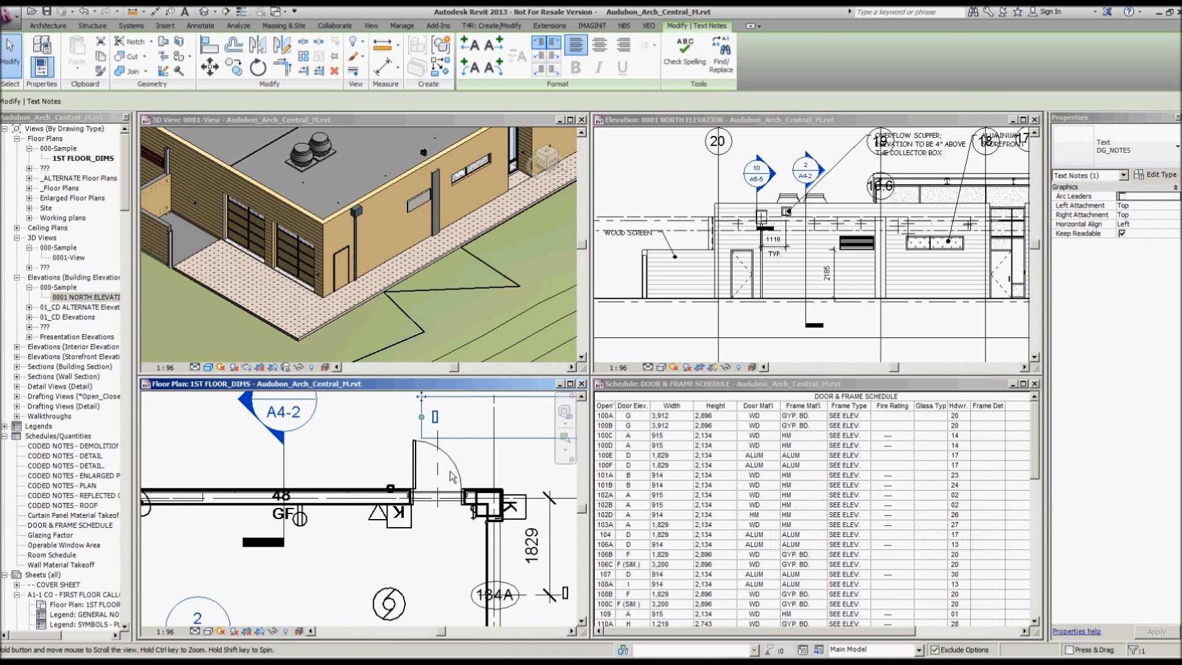
middle_click_drag(452, 477, 445, 518)
key("Escape")
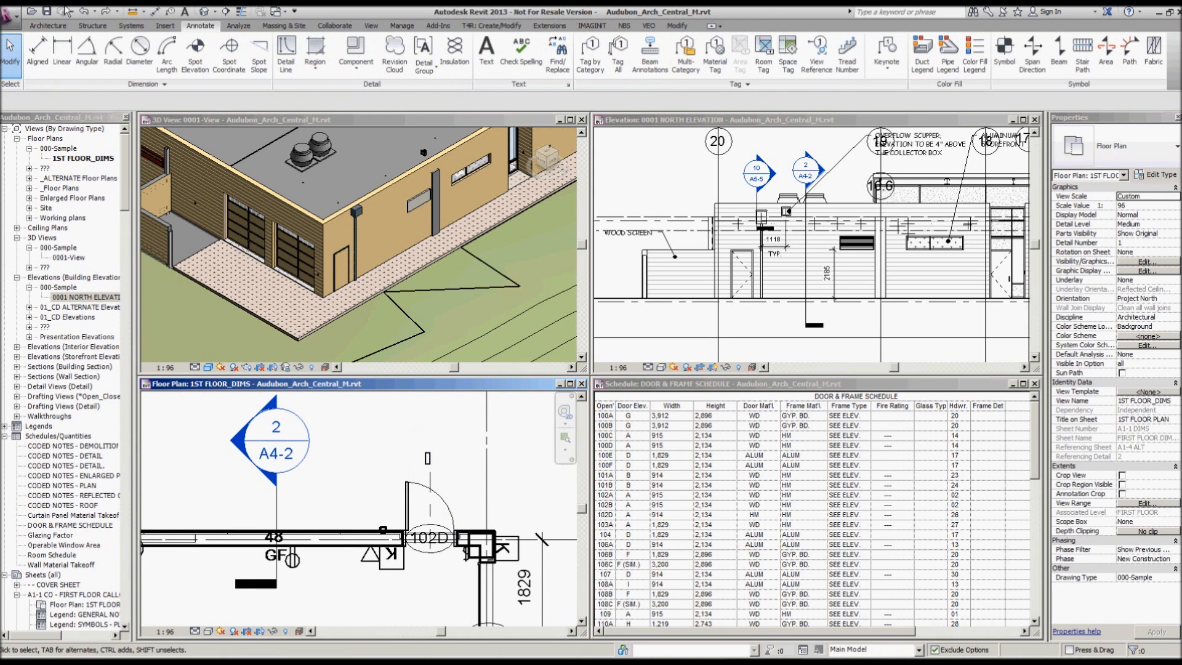
left_click(108, 12)
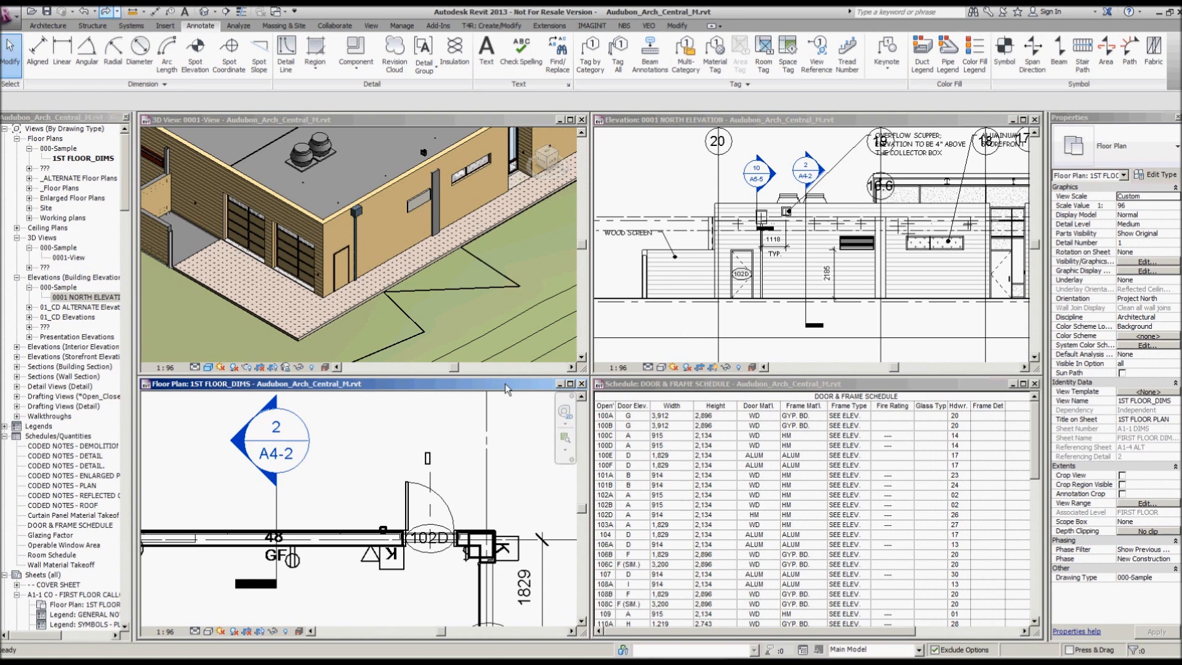
Step: Place a similar 915 x 2135 garage door in the same wall of the floor plan, about 800 mm from door 102D
left_click(409, 489)
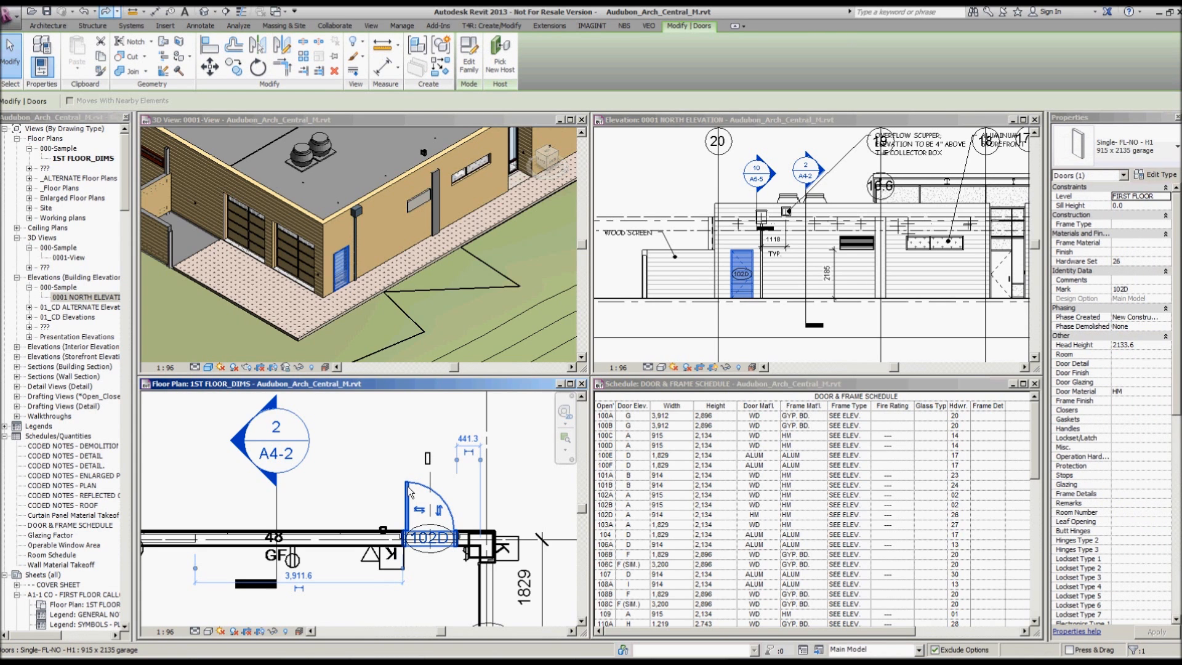
left_click(443, 67)
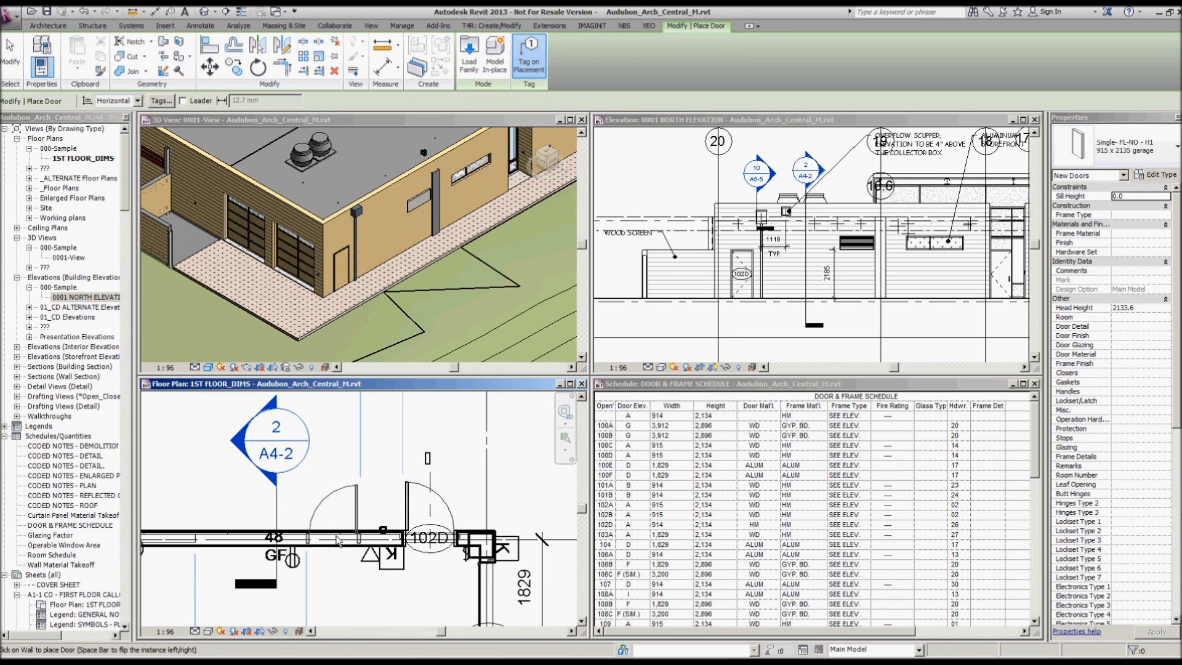
left_click(338, 540)
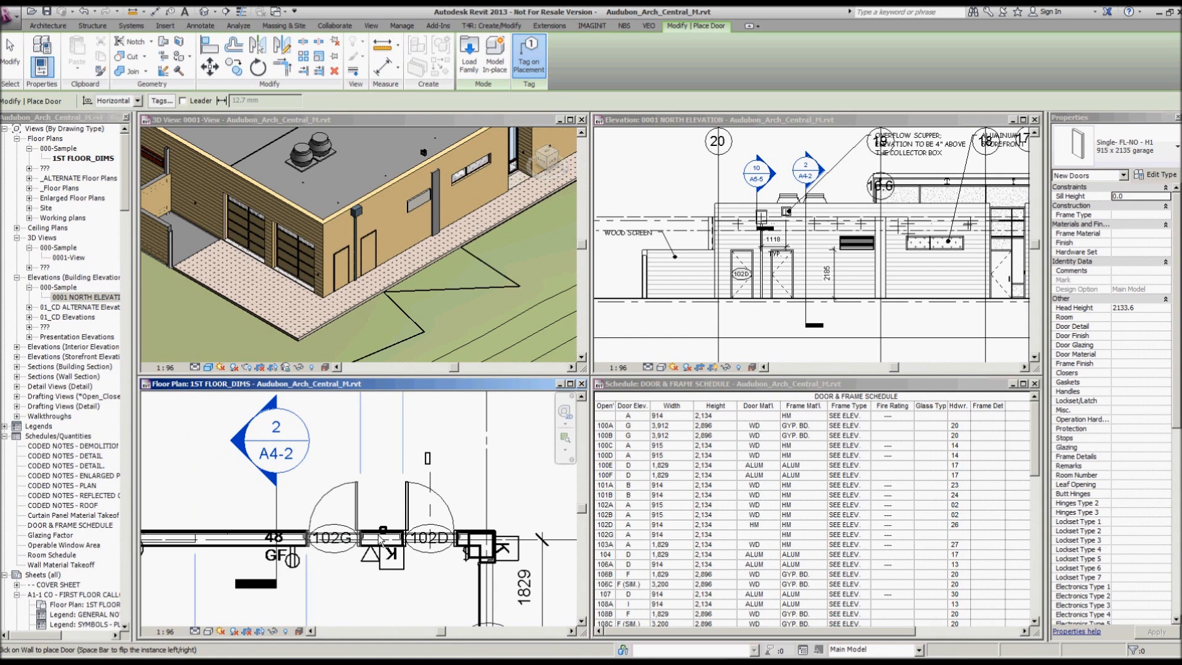
key("Escape")
key("Escape")
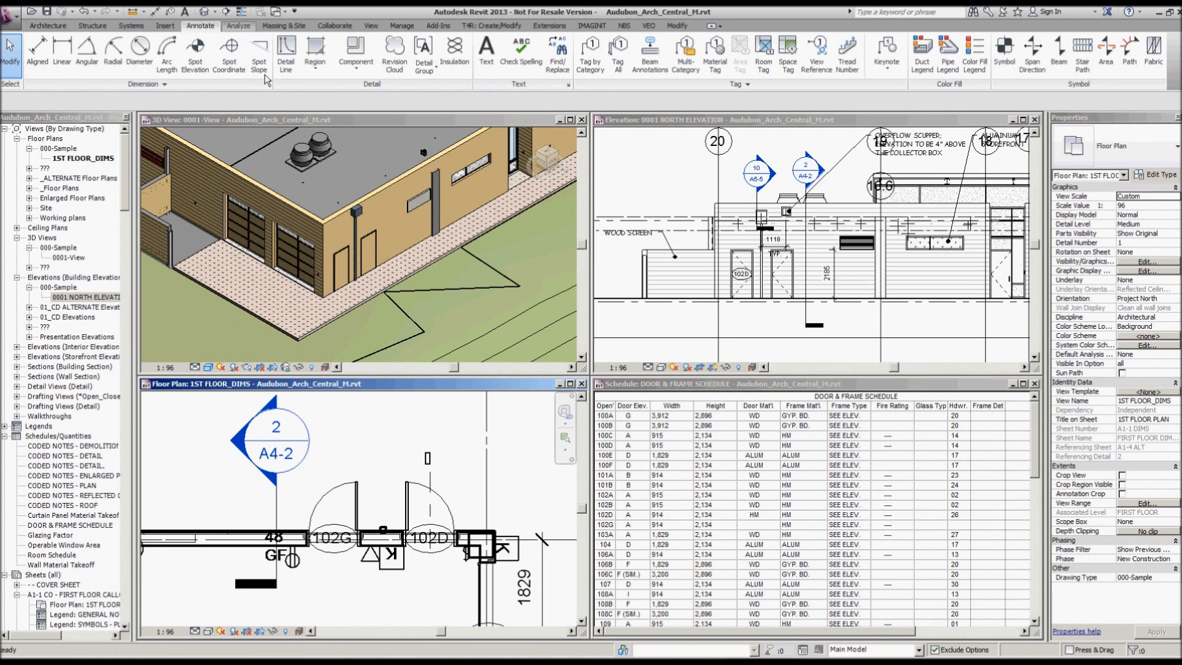
Step: Tag the new door by category in the north elevation
left_click(238, 25)
left_click(201, 25)
left_click(608, 67)
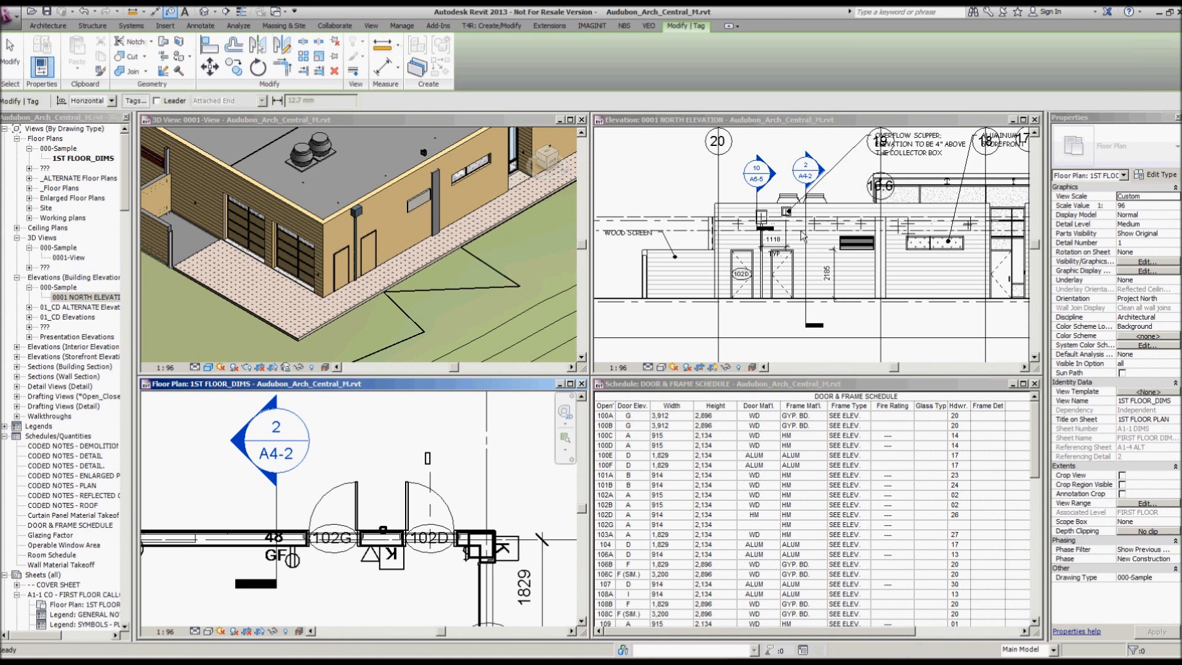
left_click(782, 288)
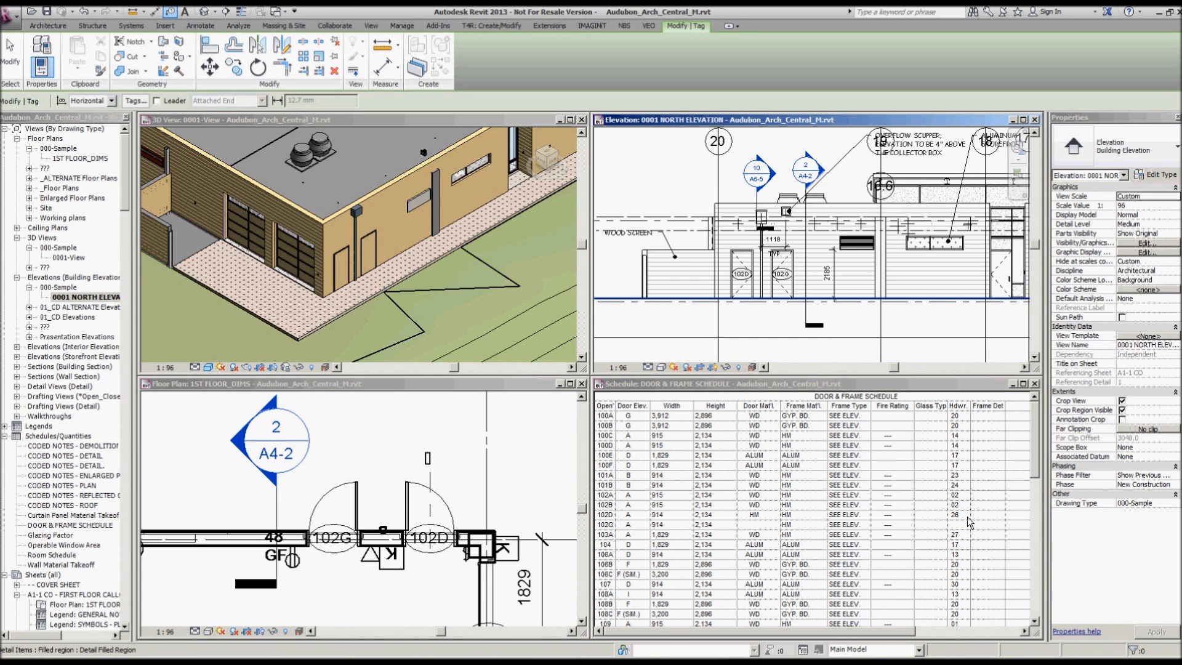
Step: Select door 102G in the door schedule to locate it in the other views
left_click(608, 524)
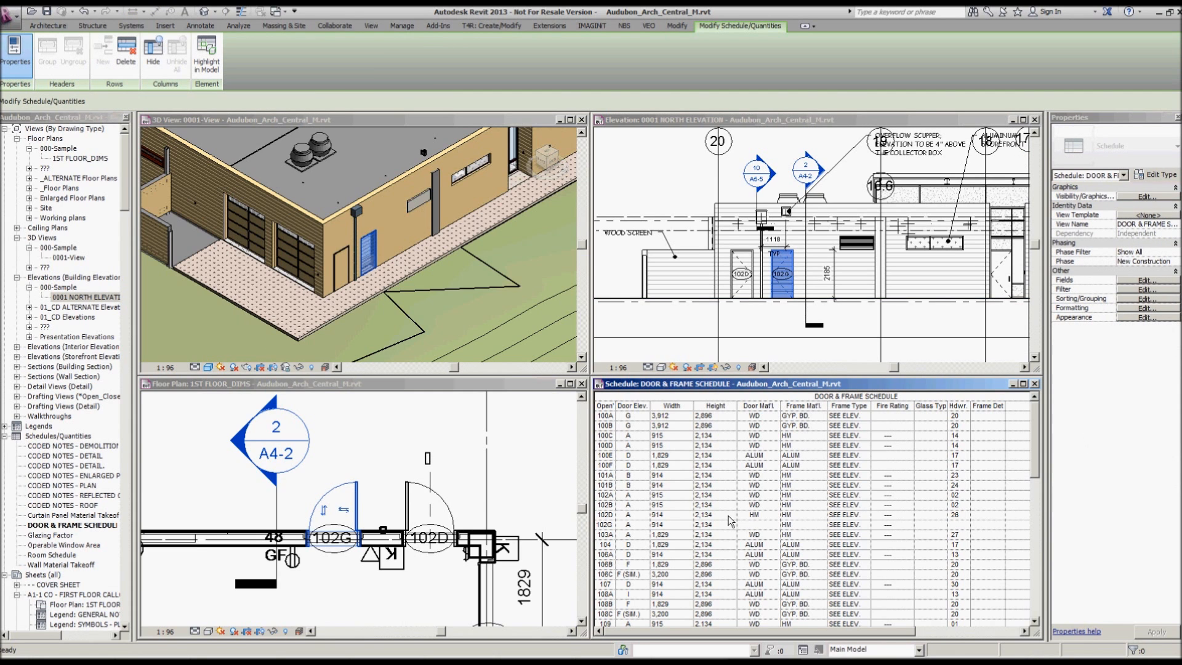
left_click(555, 435)
key("t")
key("g")
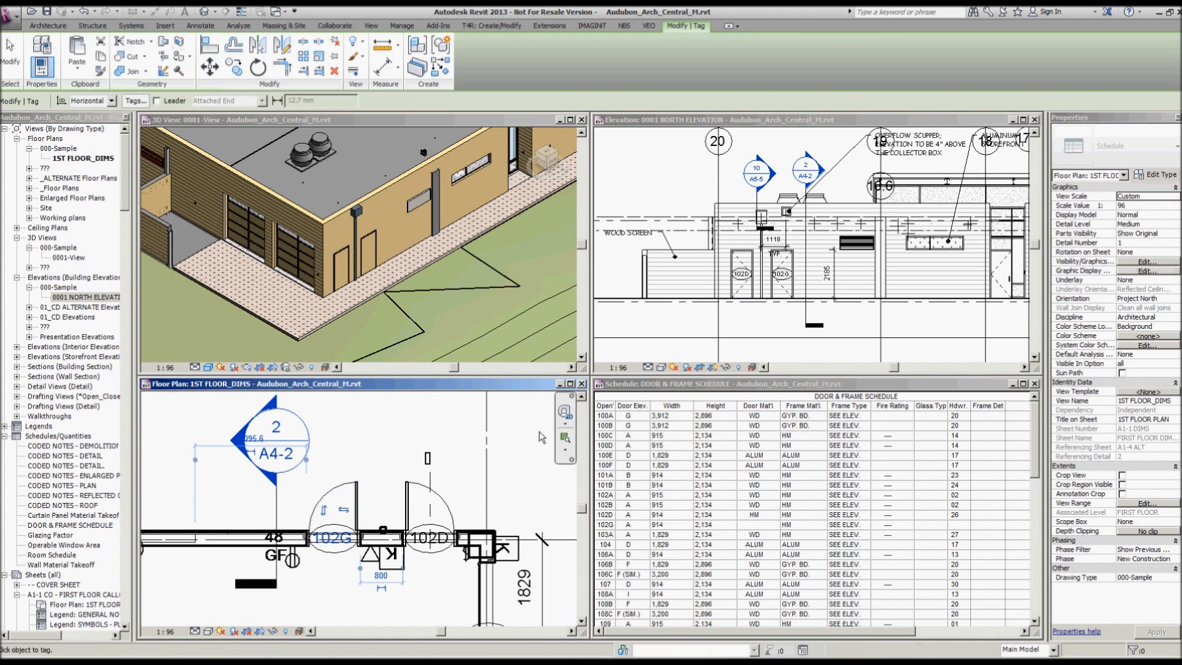
key("Escape")
Step: Move door 102G along the wall in the floor plan by setting its distance dimension on the side away from door 102D to 1000 mm
left_click(357, 506)
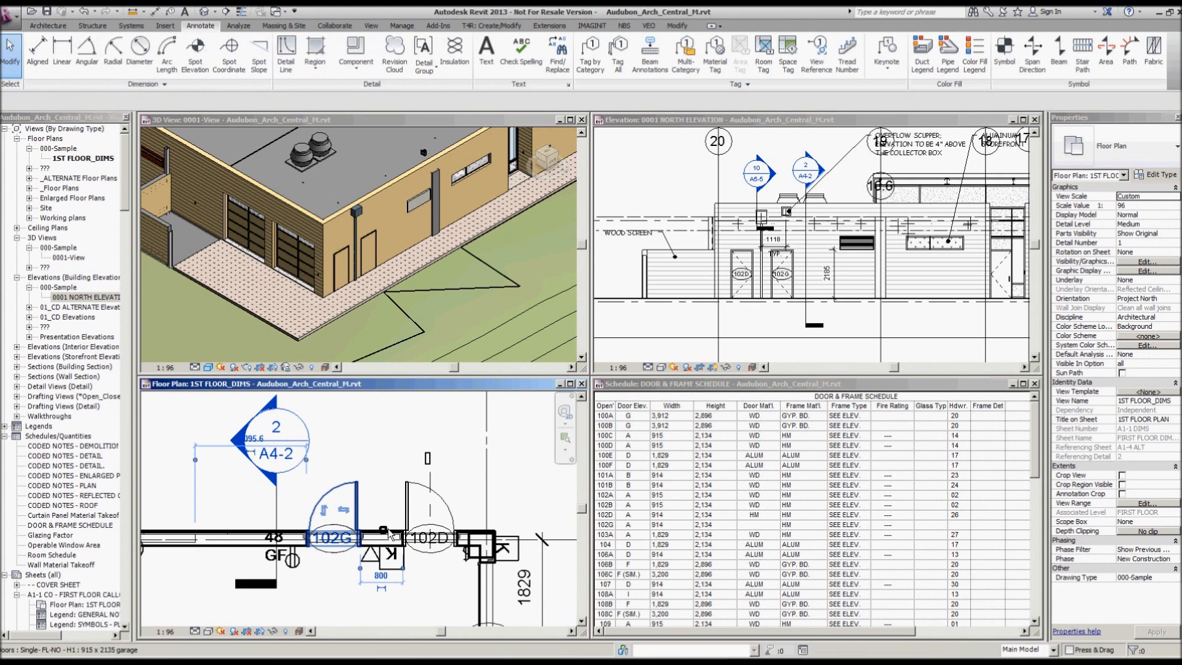
left_click(255, 439)
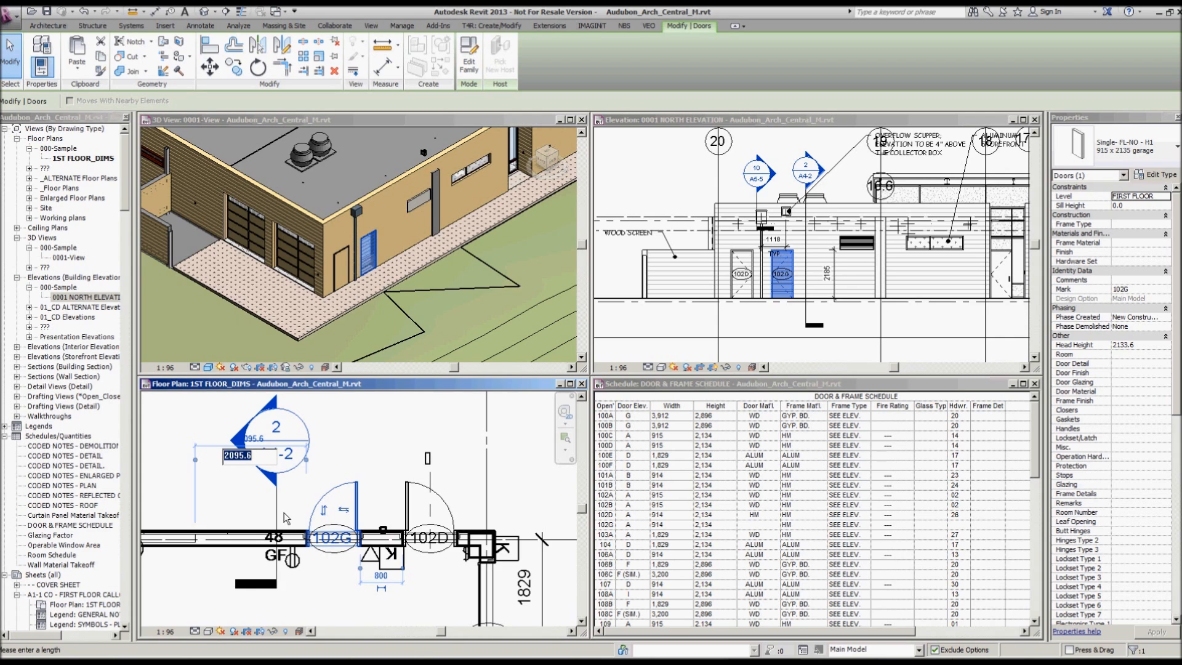
type("1000")
key("Return")
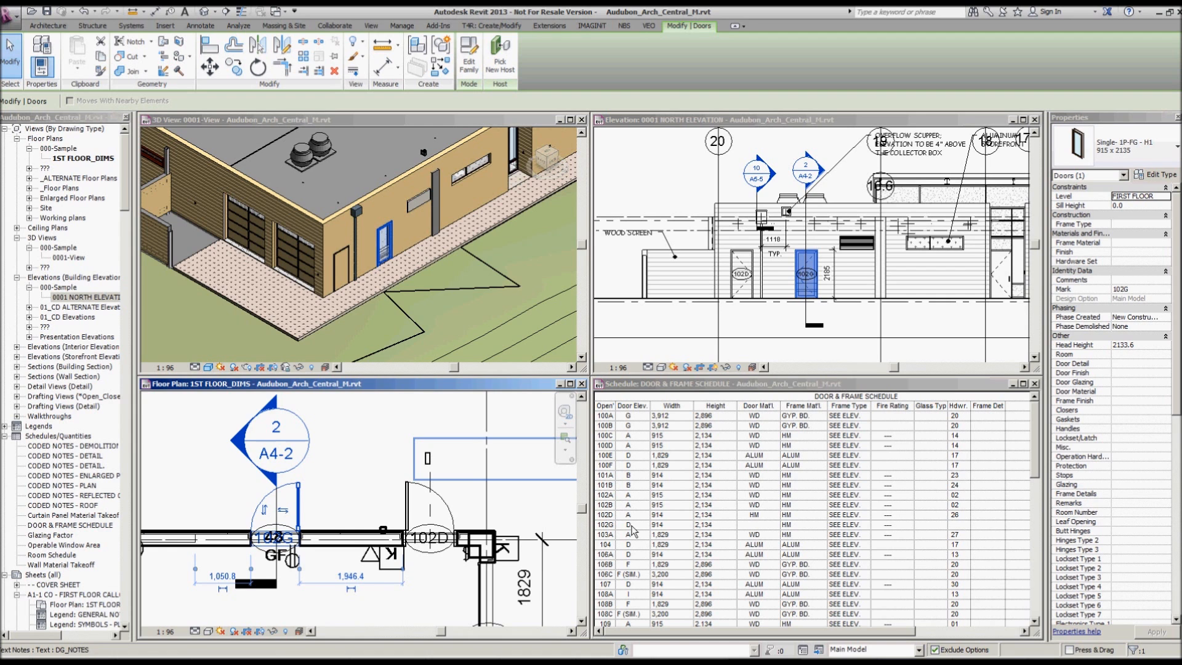
Step: Open the DETAIL @ WATER CHANNEL Bulletin view from its section mark above the storage room in the floor plan
left_click(340, 486)
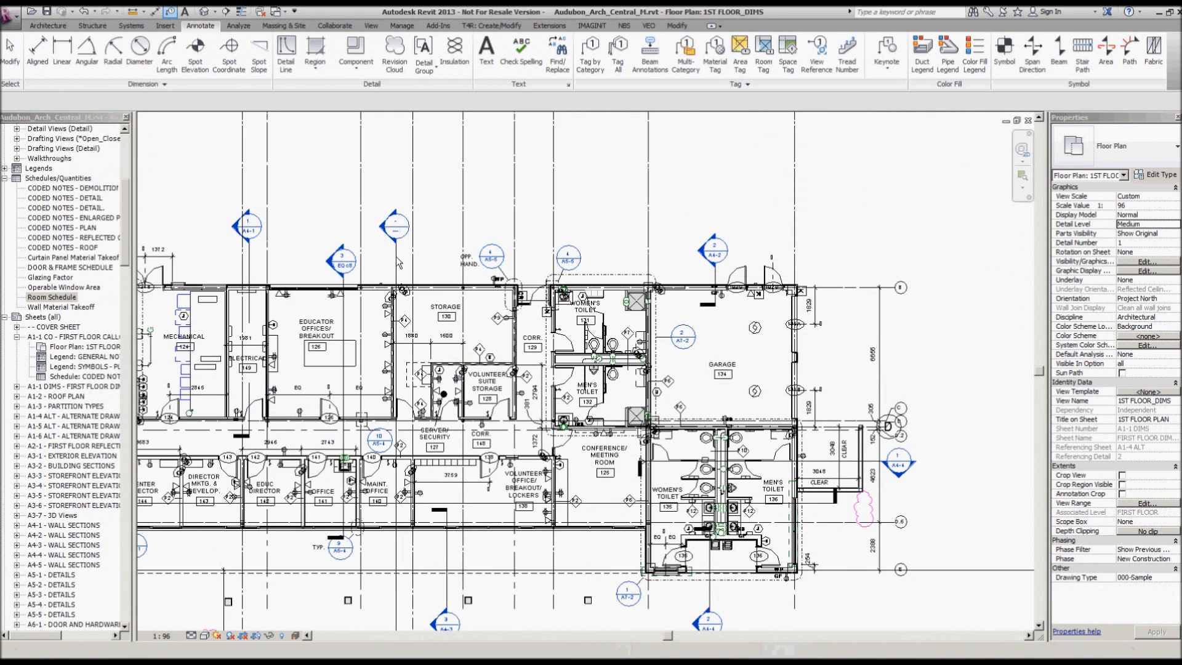
left_click(396, 256)
right_click(397, 258)
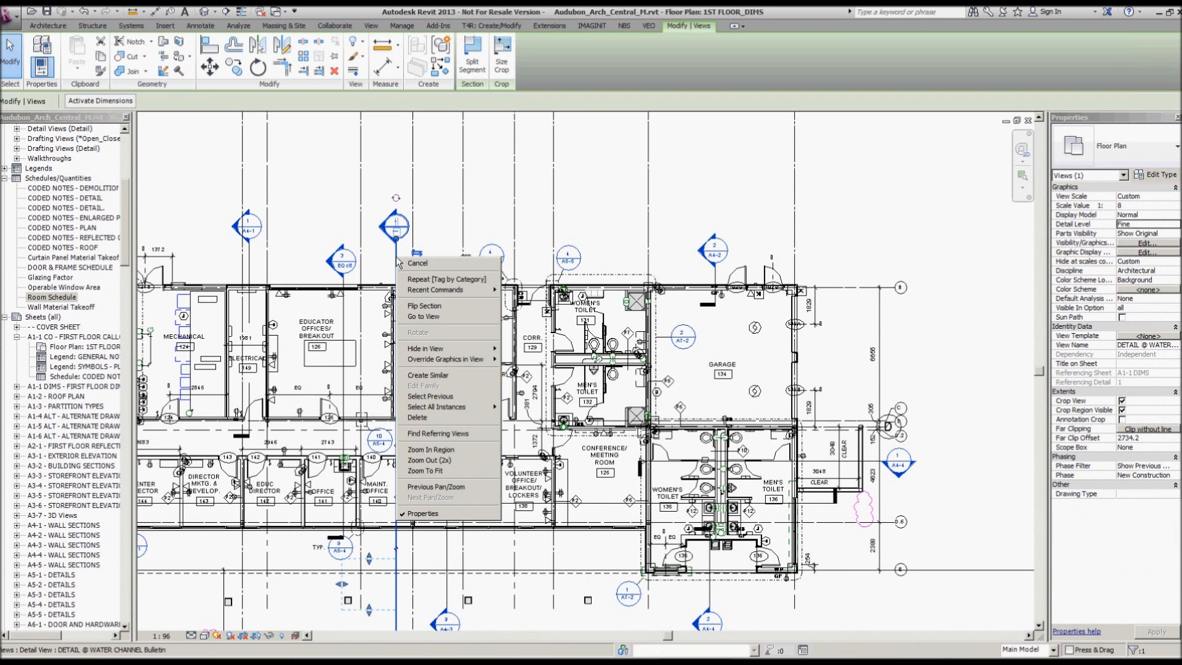
left_click(441, 318)
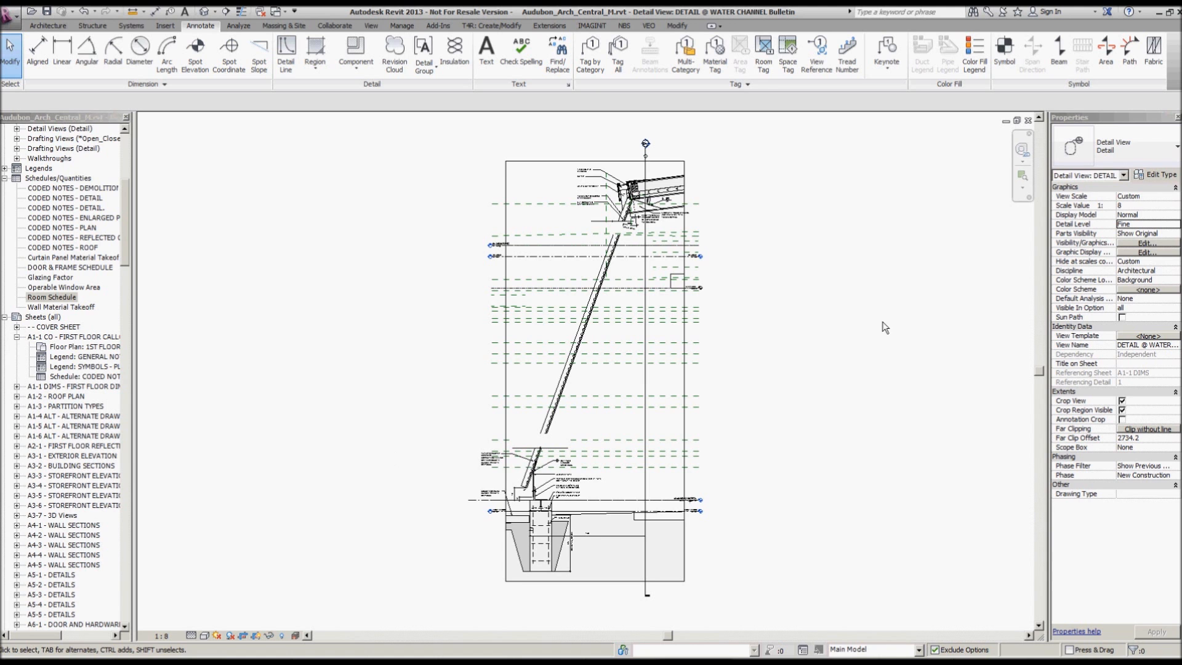
Step: Close the water channel detail and open Detail 29 from the A5-5 mark beside the OPP. HAND. note in the floor plan
left_click(1028, 121)
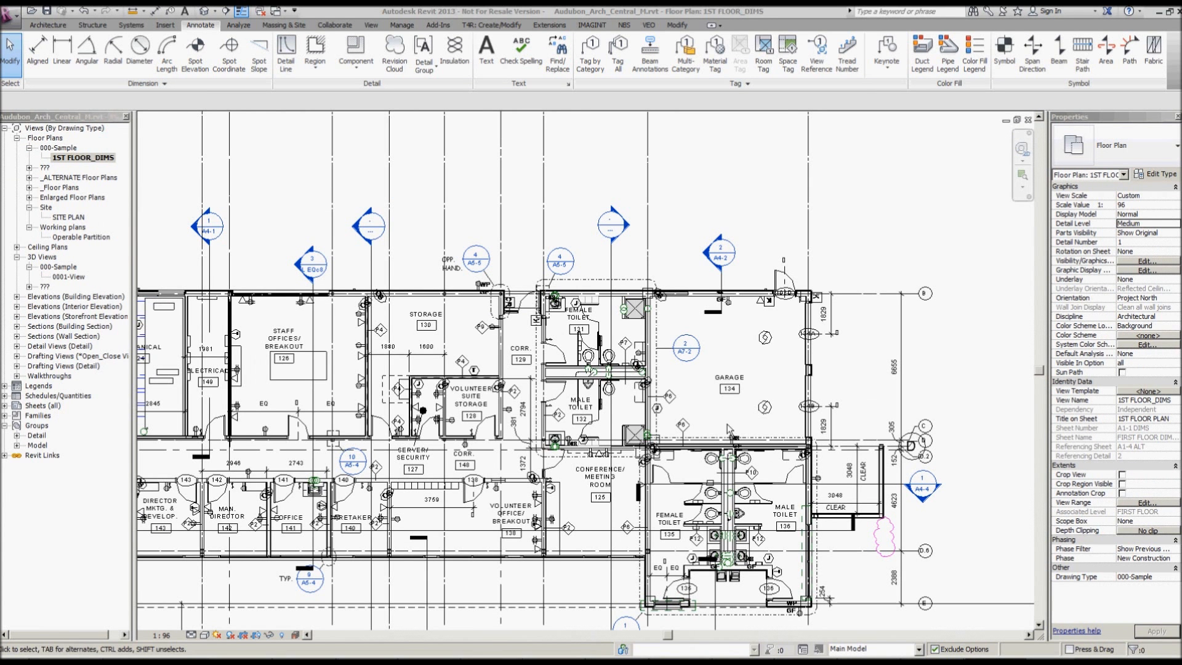
left_click(481, 255)
right_click(483, 254)
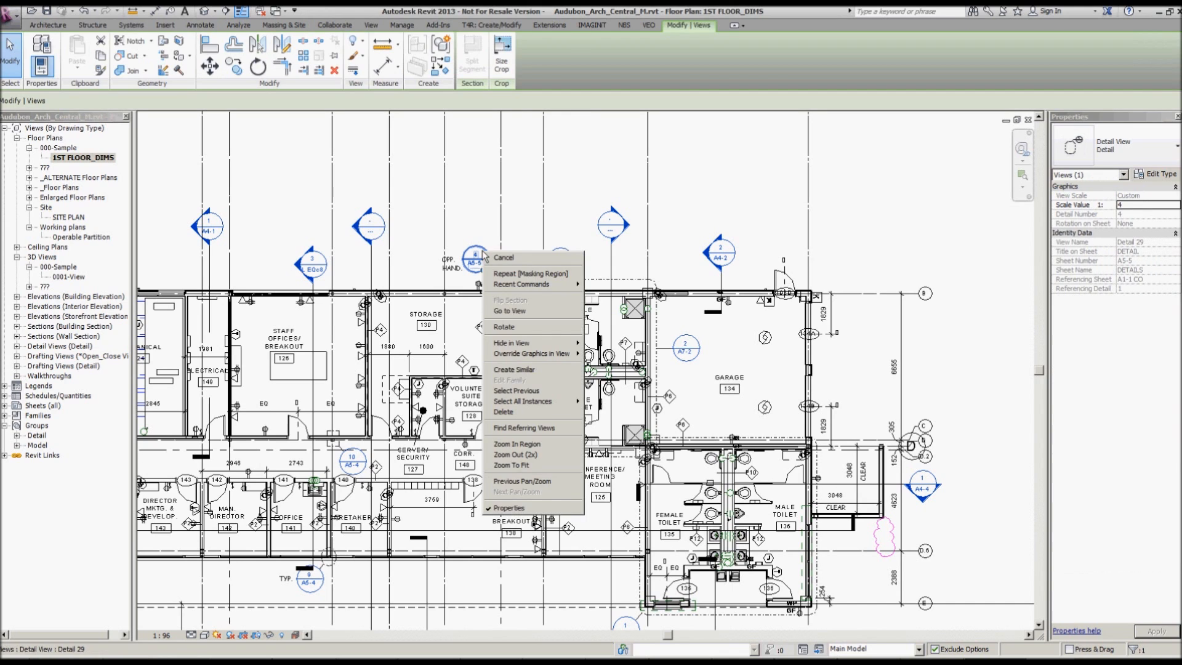
left_click(514, 312)
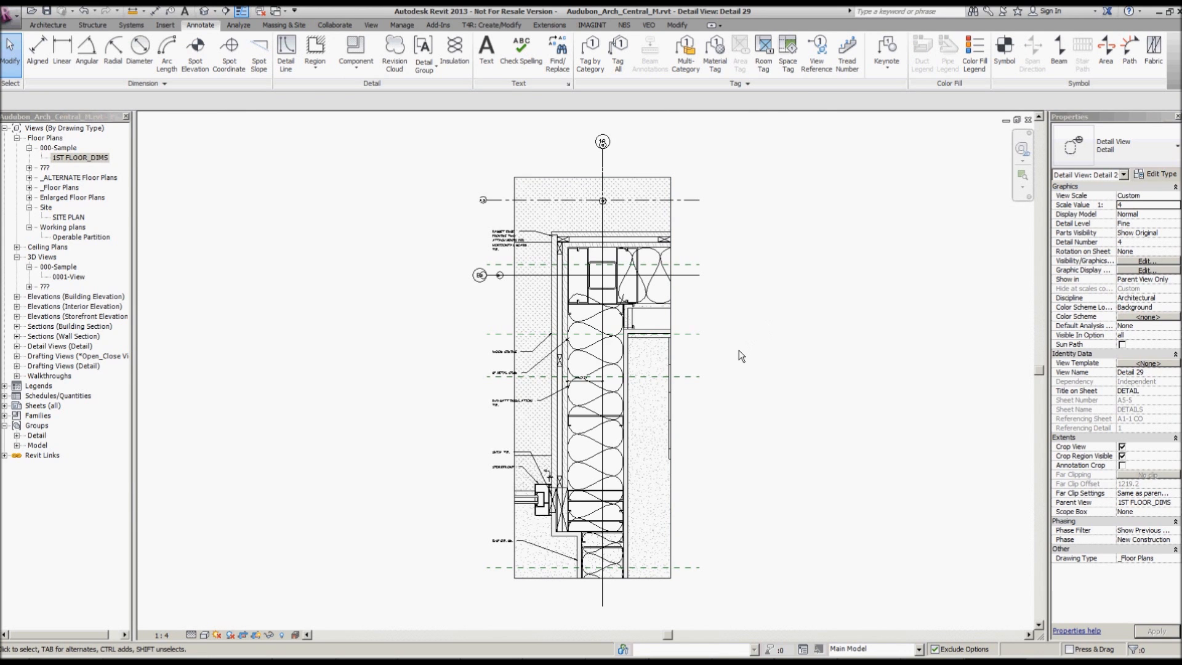
scroll(715, 360, "up", 3)
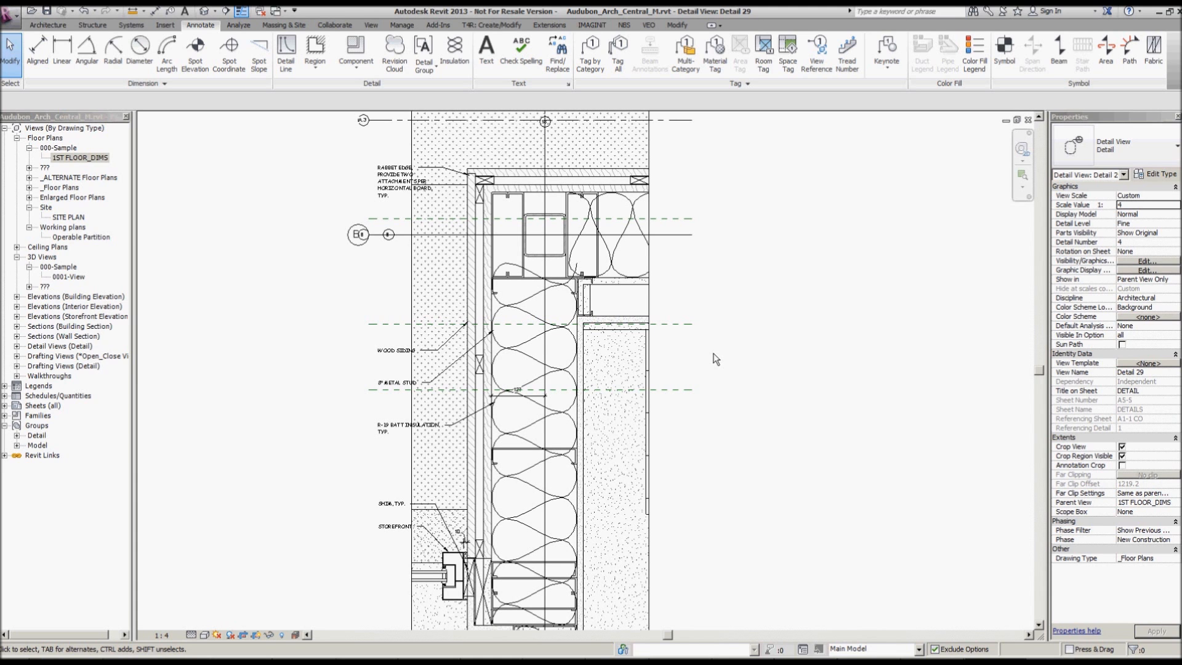
Step: Draw a vertical building section in the 1ST FLOOR_DIMS plan through toilets 131 and 132 and conference room 125, looking towards the garage
double_click(54, 405)
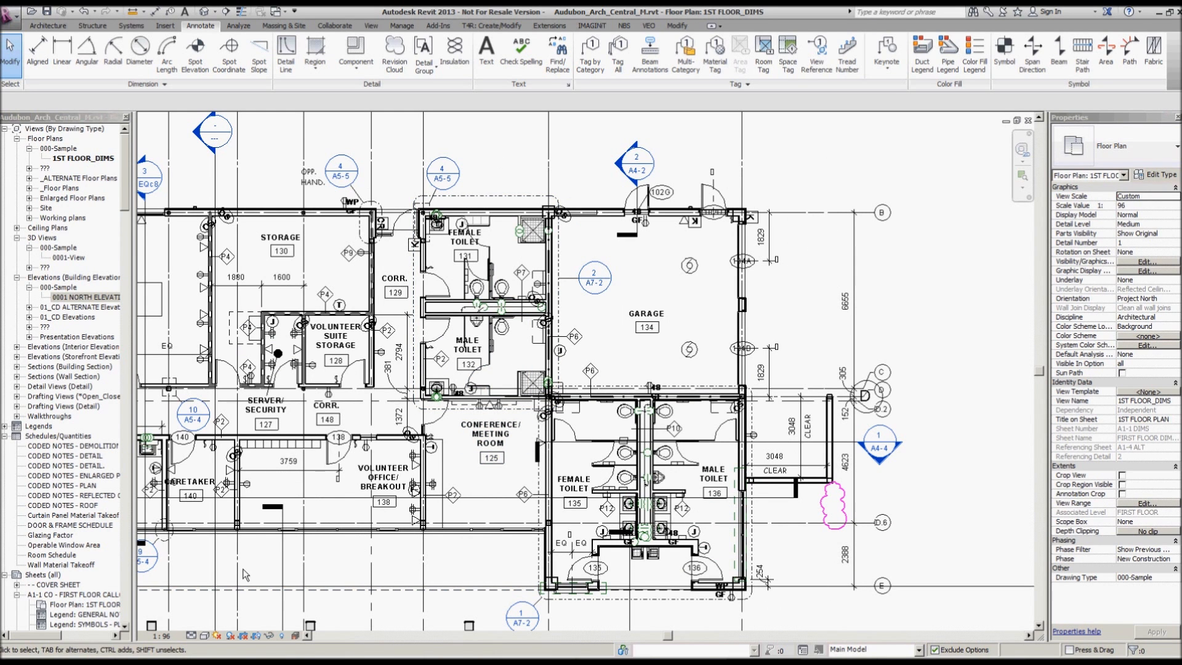
scroll(245, 574, "down", 1)
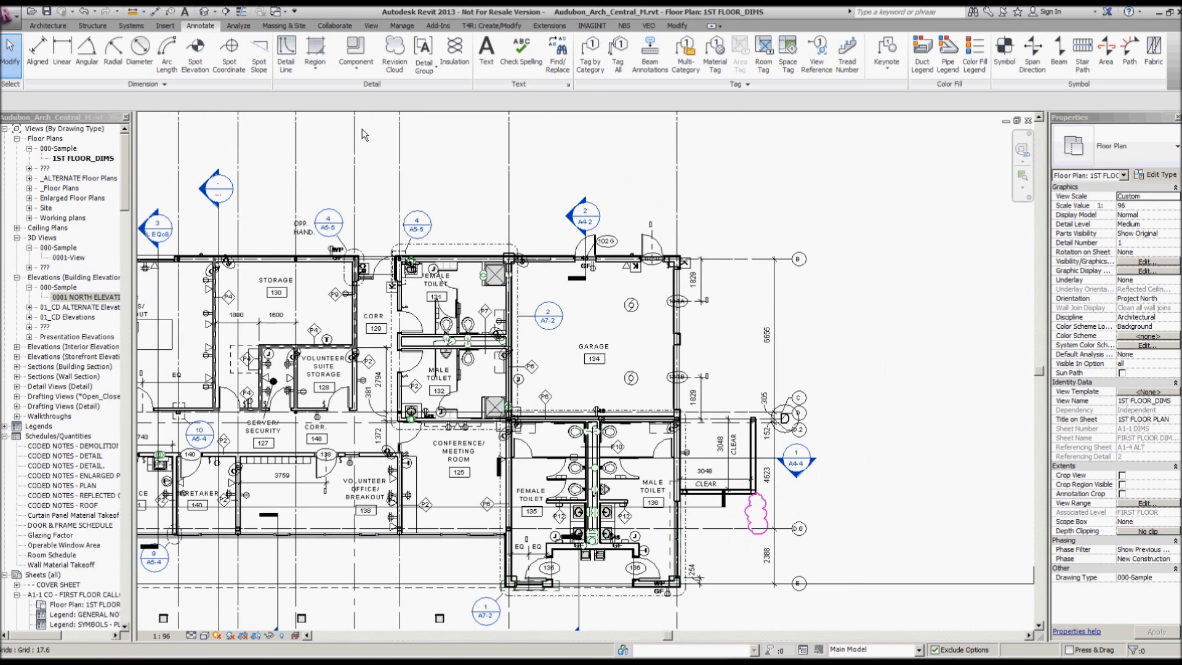
left_click(226, 11)
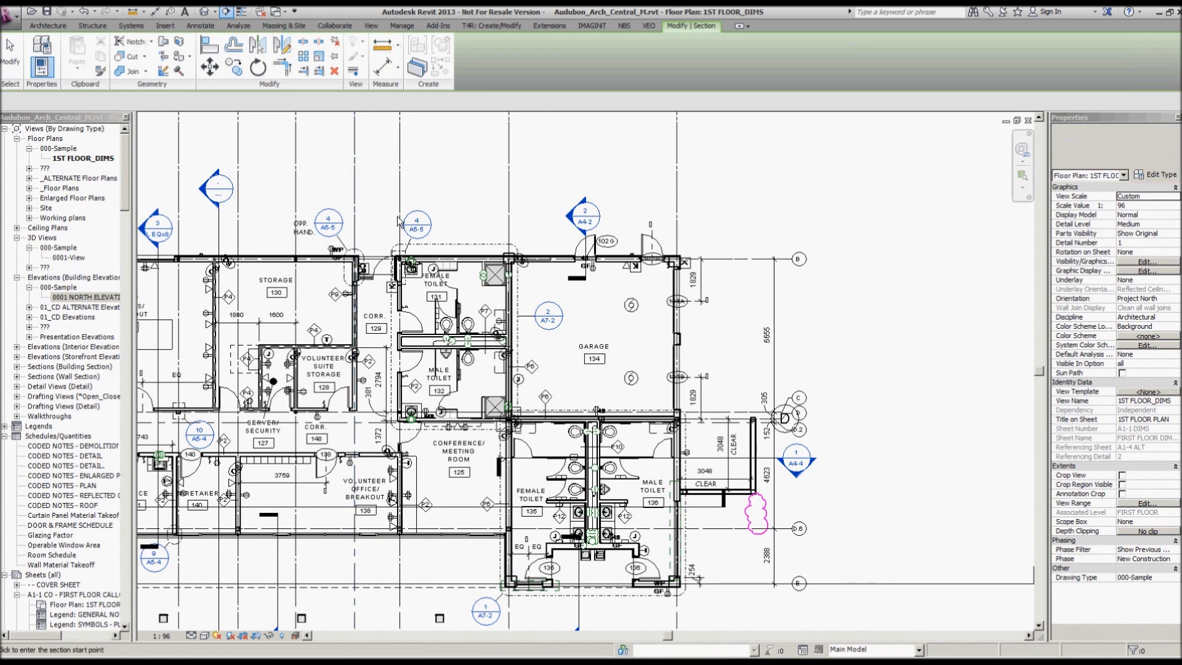
left_click(470, 209)
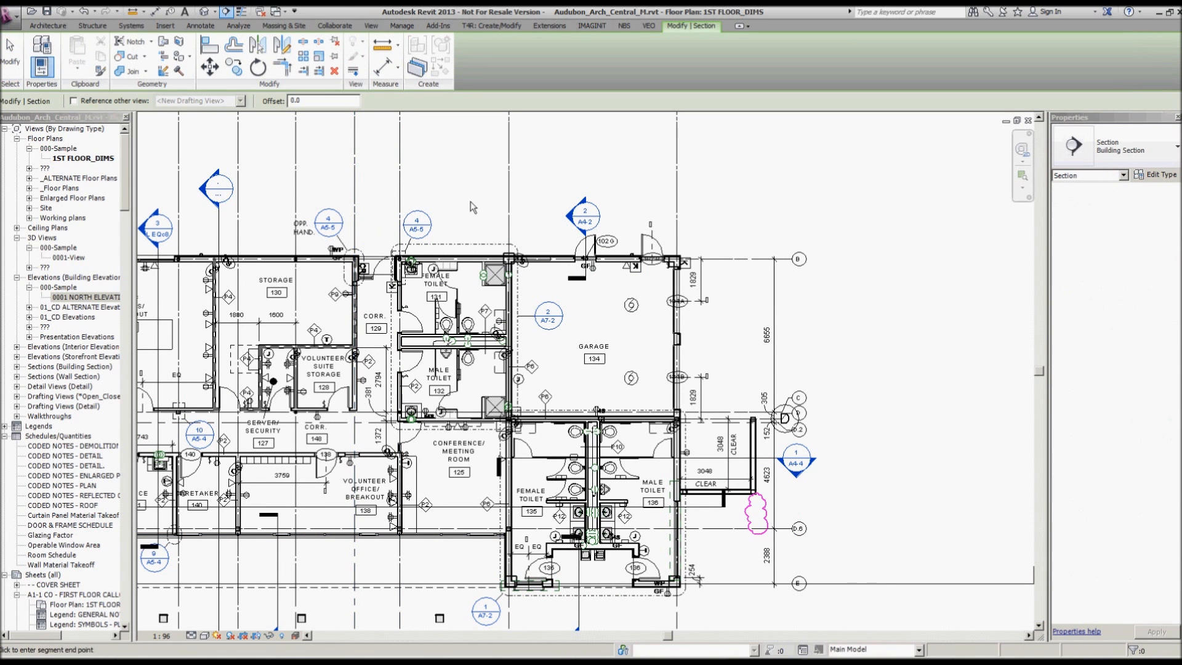
left_click(471, 626)
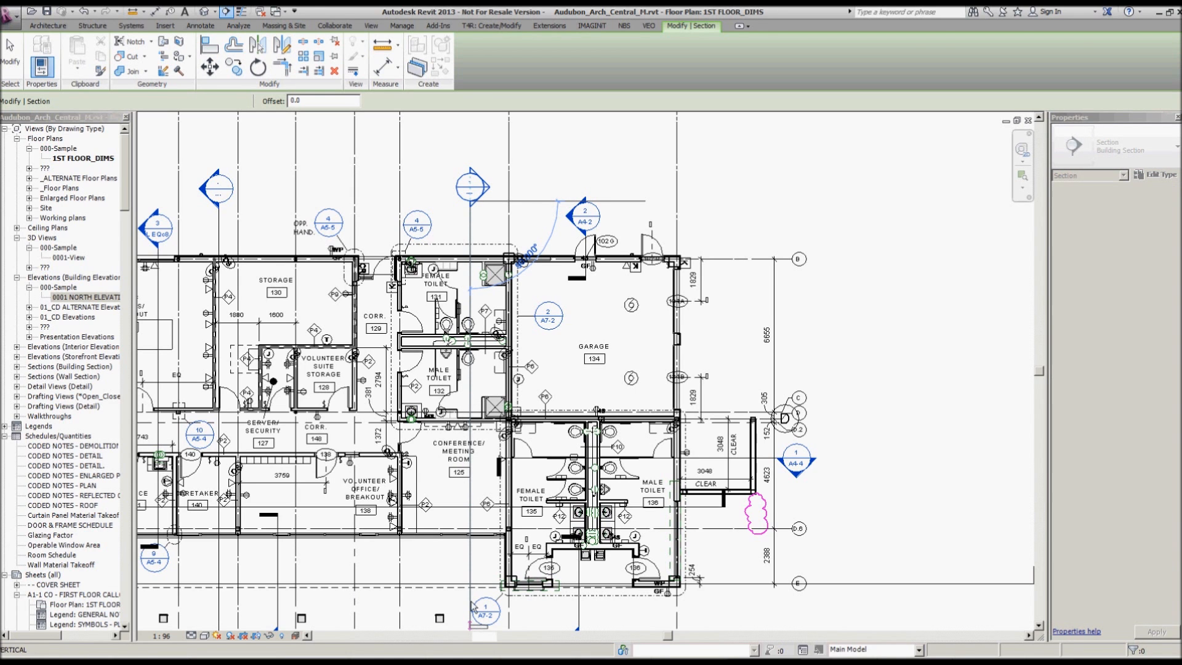
key("Escape")
key("Escape")
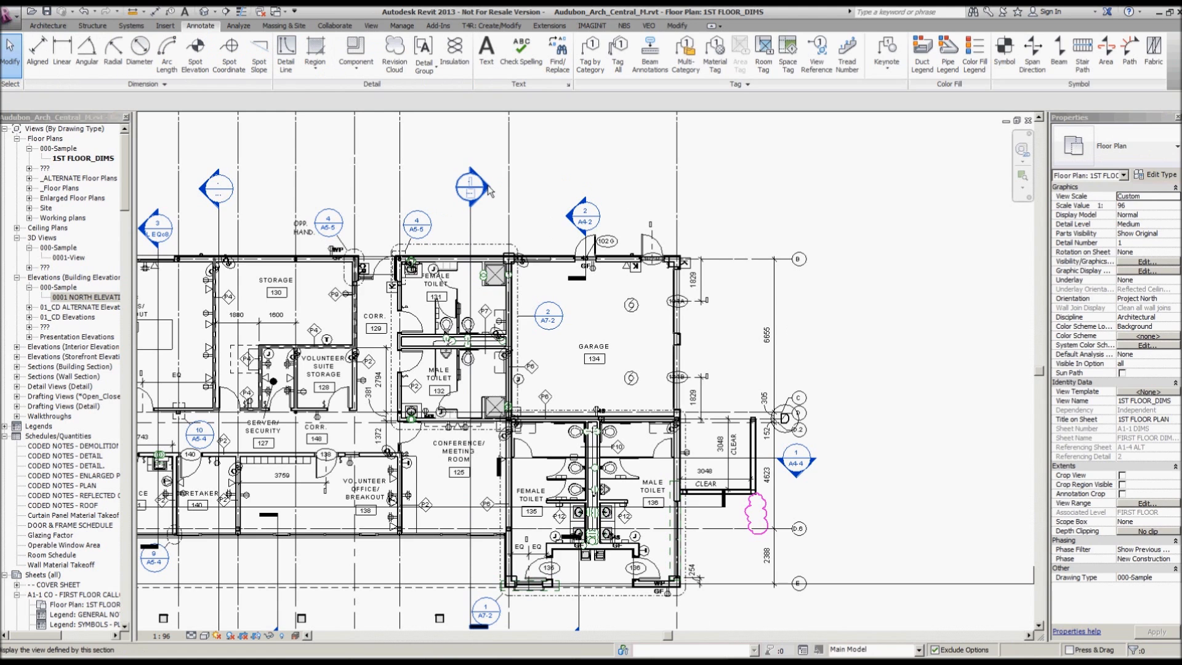
Step: Open the new section view, follow its A3-2 section mark to Section 1, and close that view
double_click(488, 188)
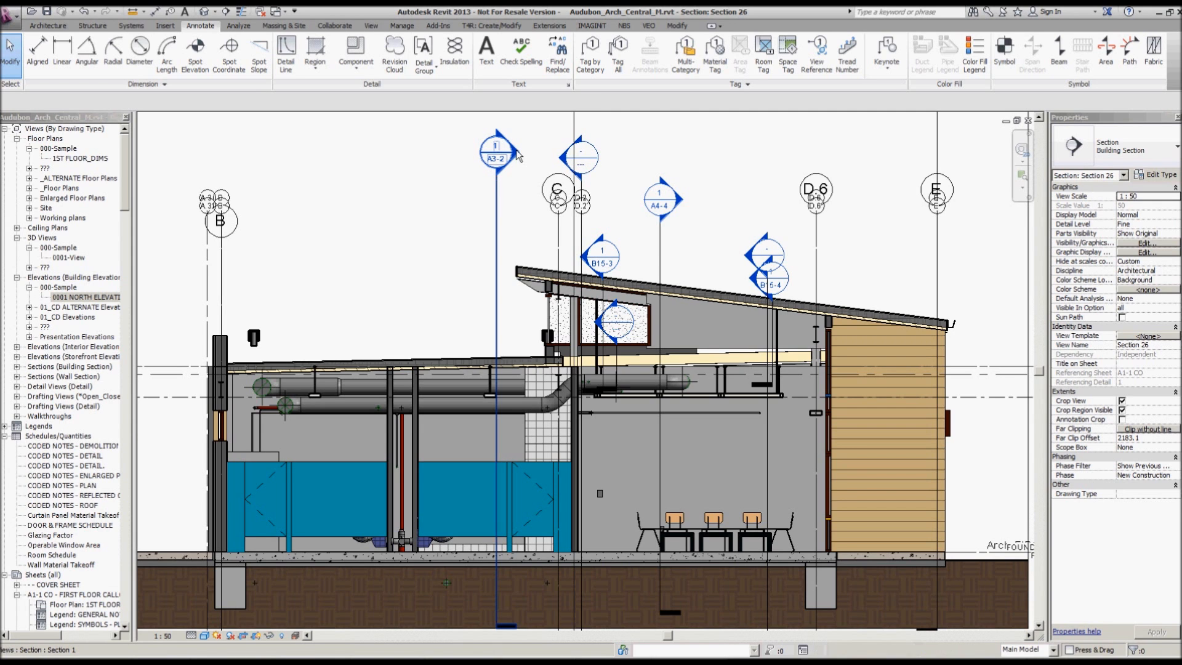
double_click(519, 179)
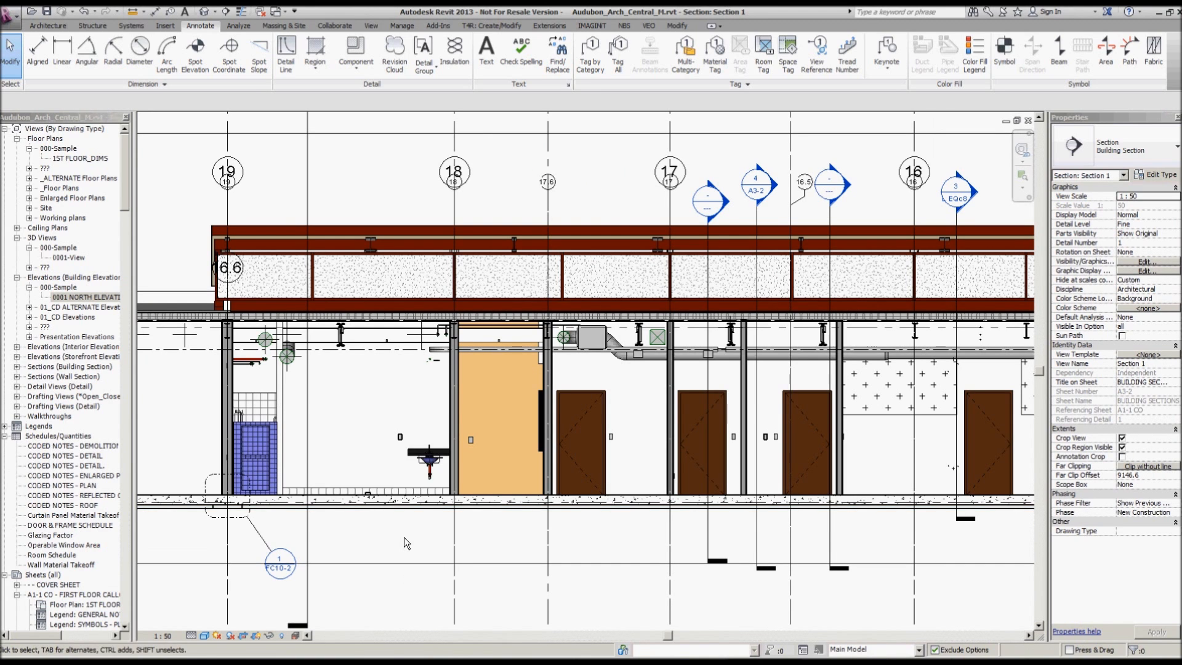
left_click(1028, 121)
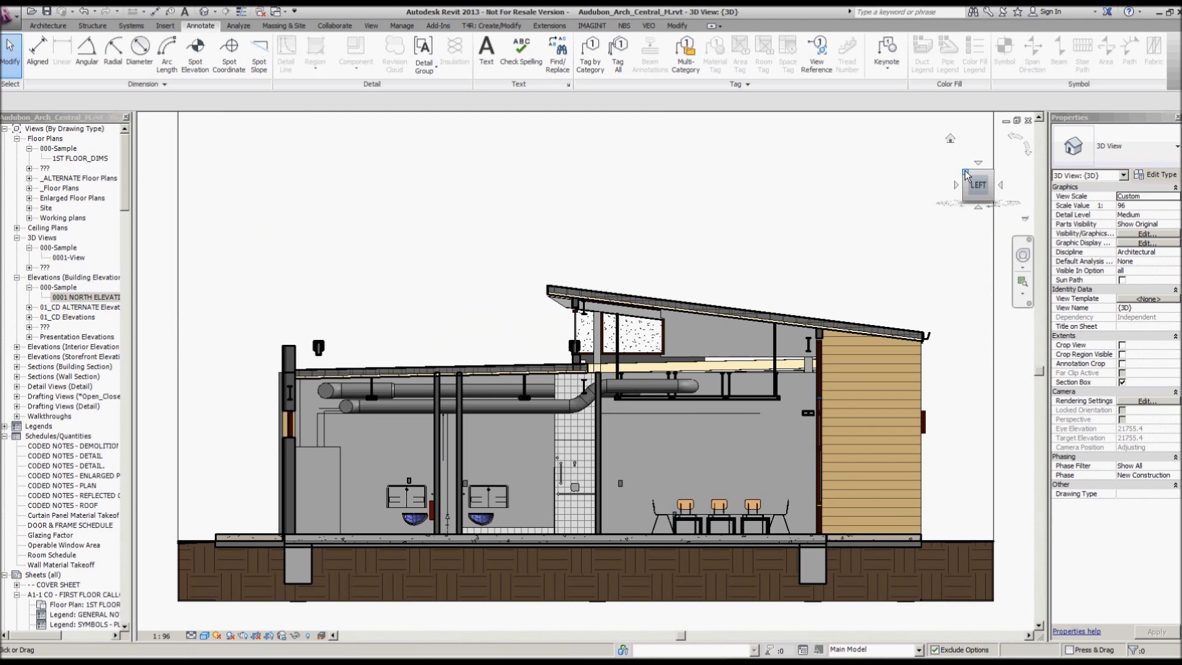
Step: Examine the ductwork where it crosses the interior partition in the sectioned 3D view, and toggle Thin Lines
left_click(964, 174)
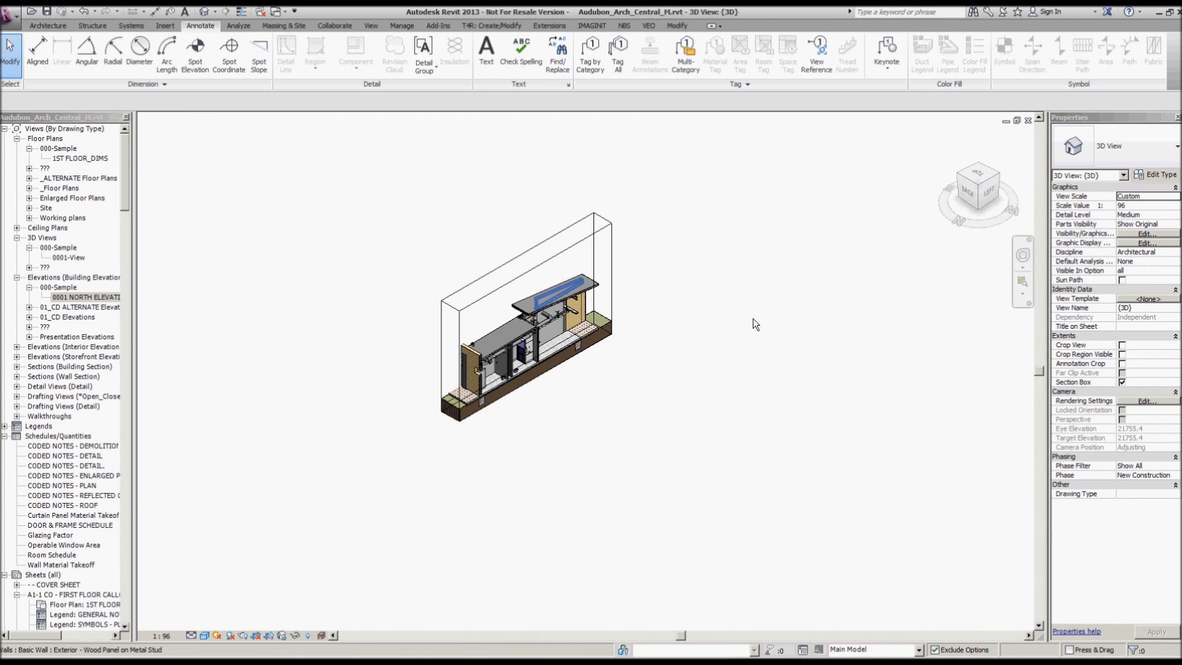
middle_click_drag(752, 319, 666, 283)
scroll(517, 311, "up", 4)
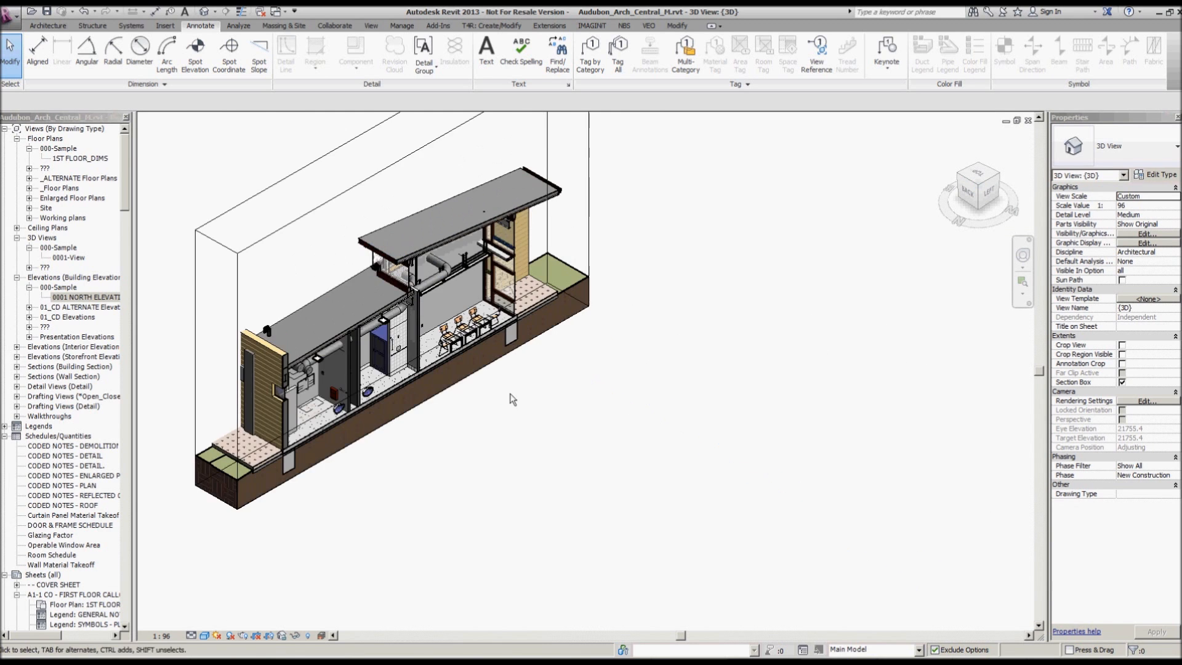
scroll(513, 398, "up", 2)
middle_click_drag(562, 435, 501, 360, "shift")
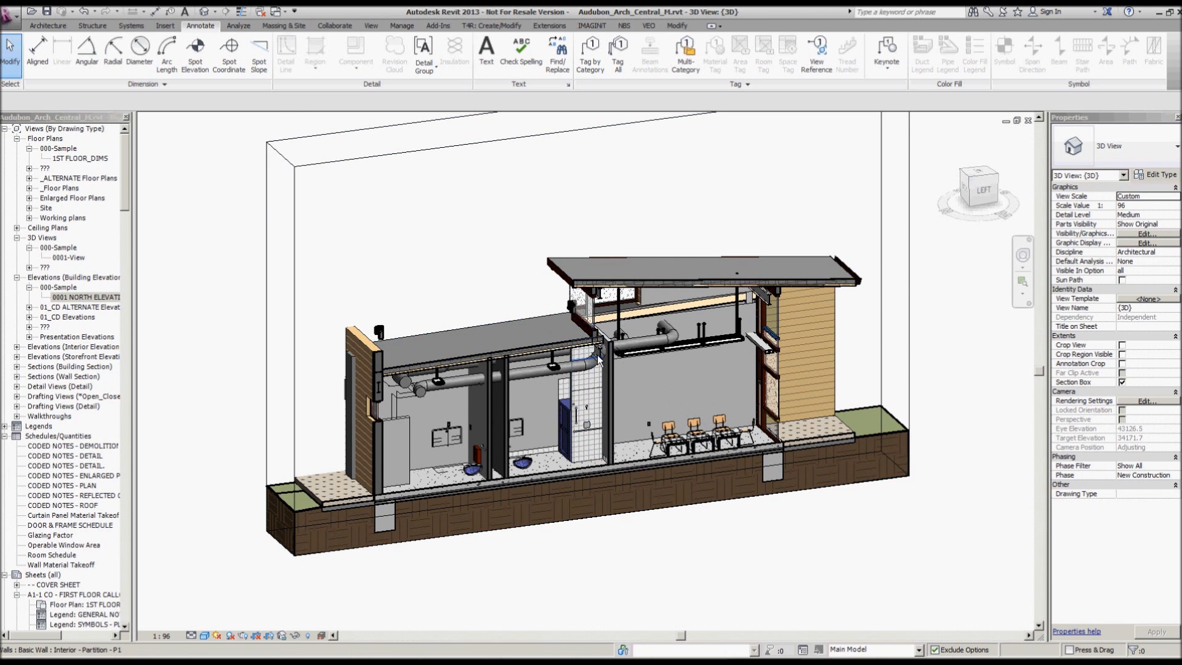
scroll(599, 360, "up", 3)
scroll(599, 360, "up", 3)
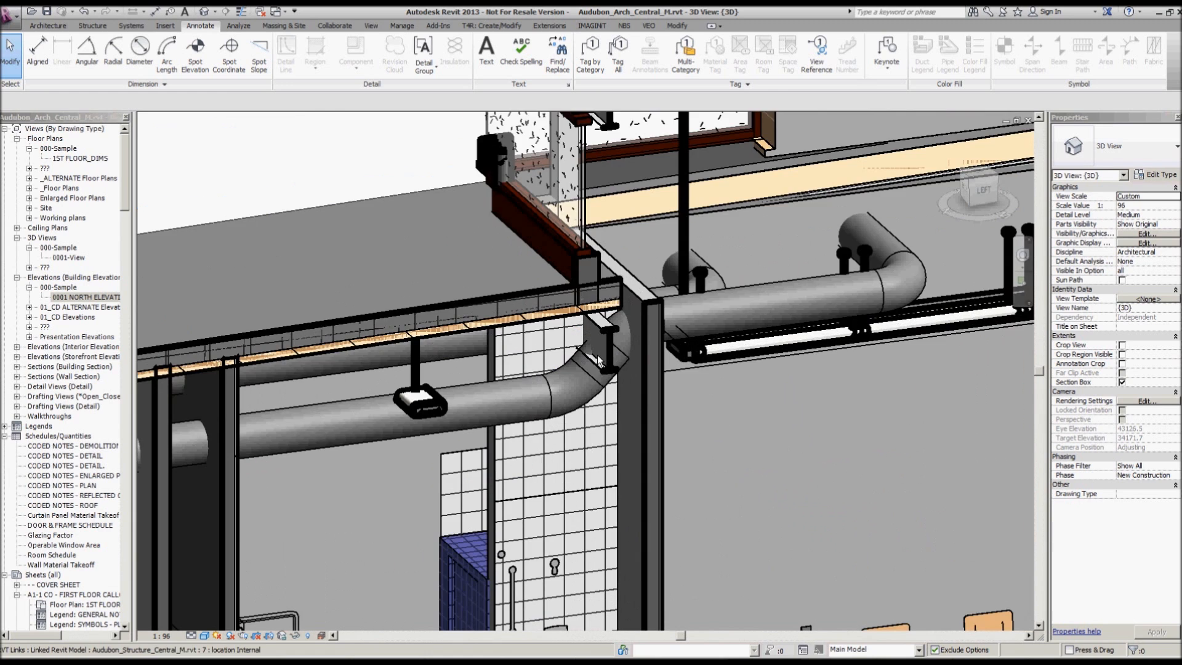
scroll(599, 358, "up", 2)
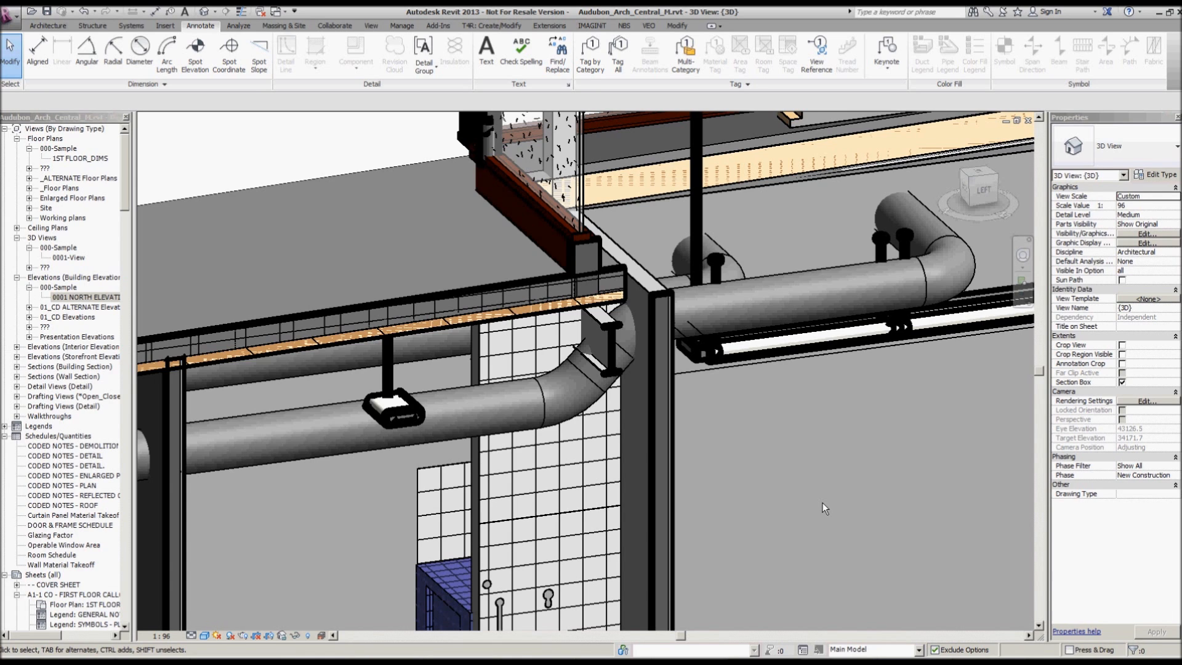
key("t")
key("l")
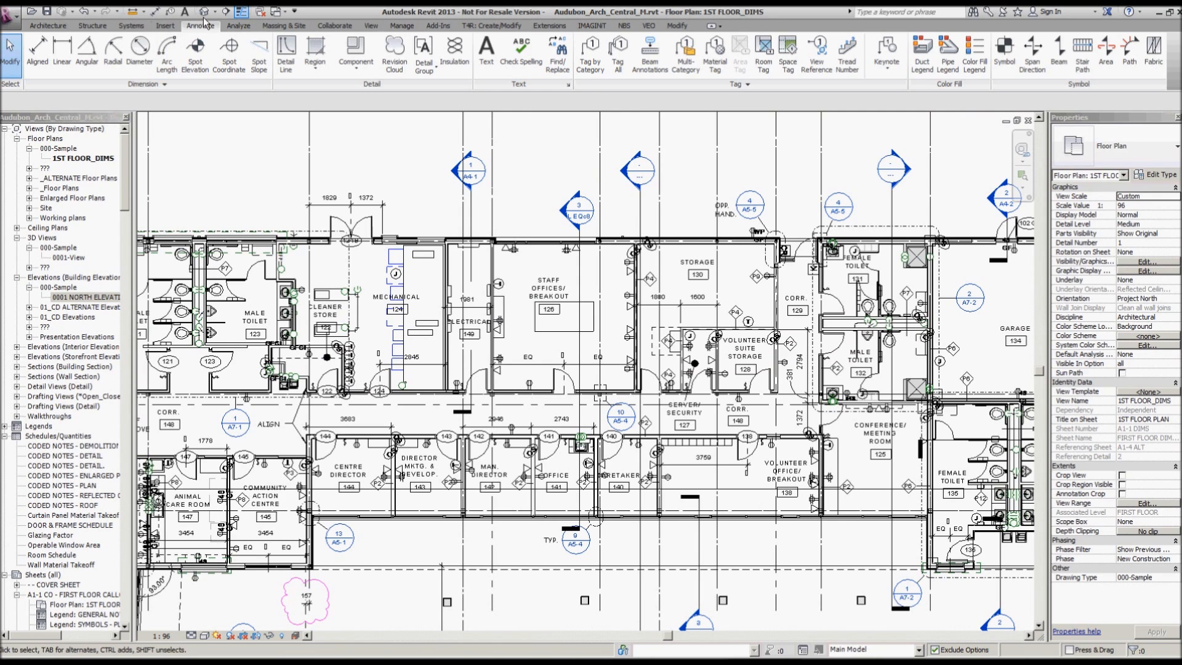
Step: Create a camera view in the floor plan from mechanical room 124 towards the exterior double door, and navigate inside it with the steering wheel
left_click(214, 12)
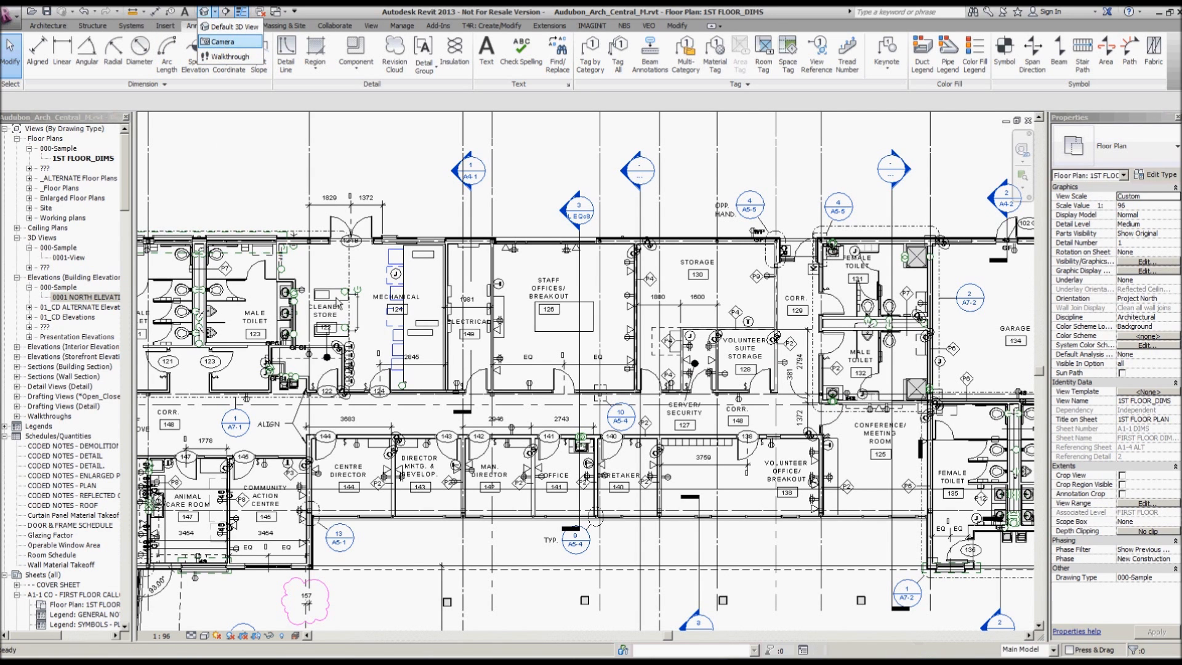
left_click(402, 384)
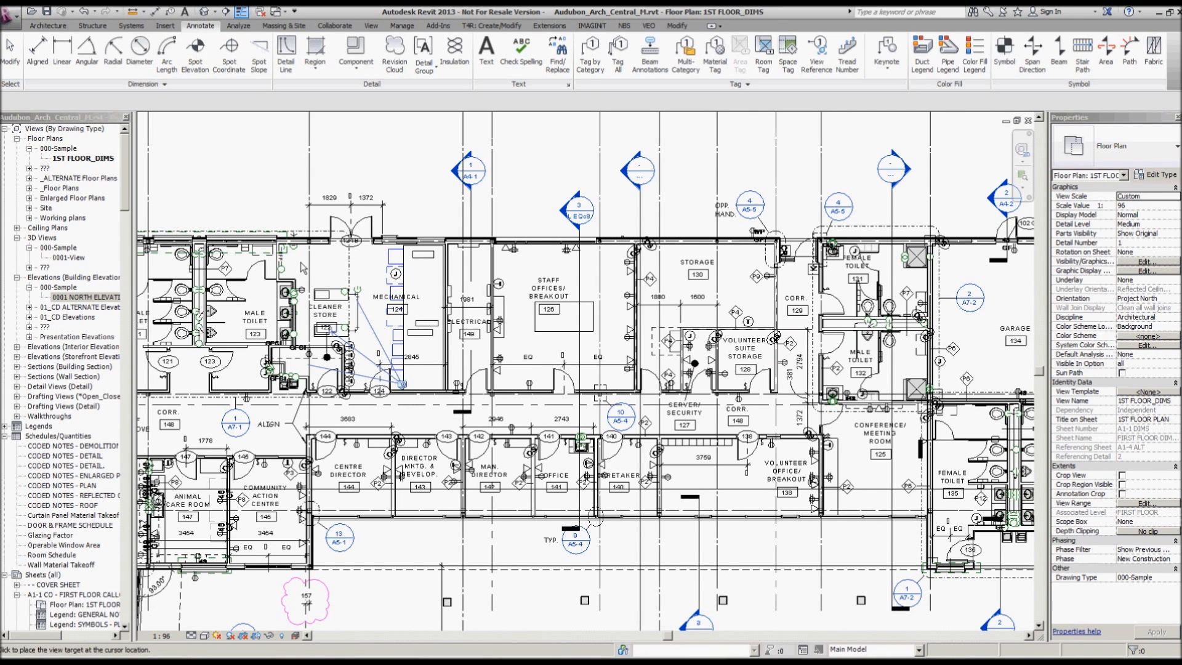
left_click(343, 248)
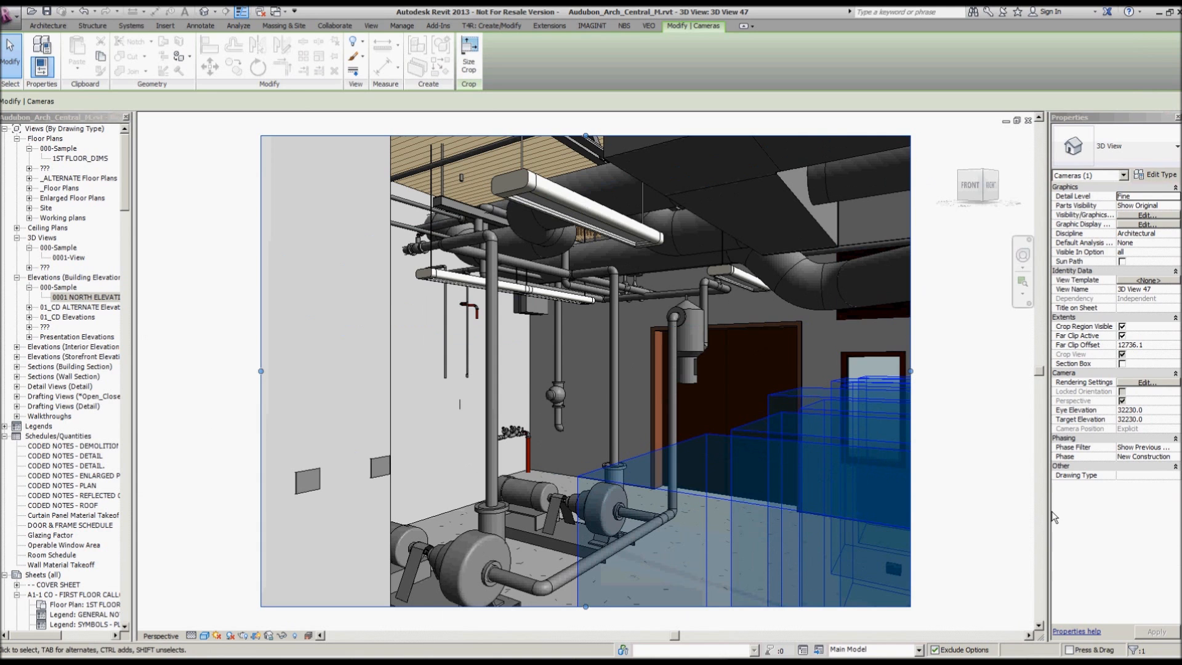
key("F8")
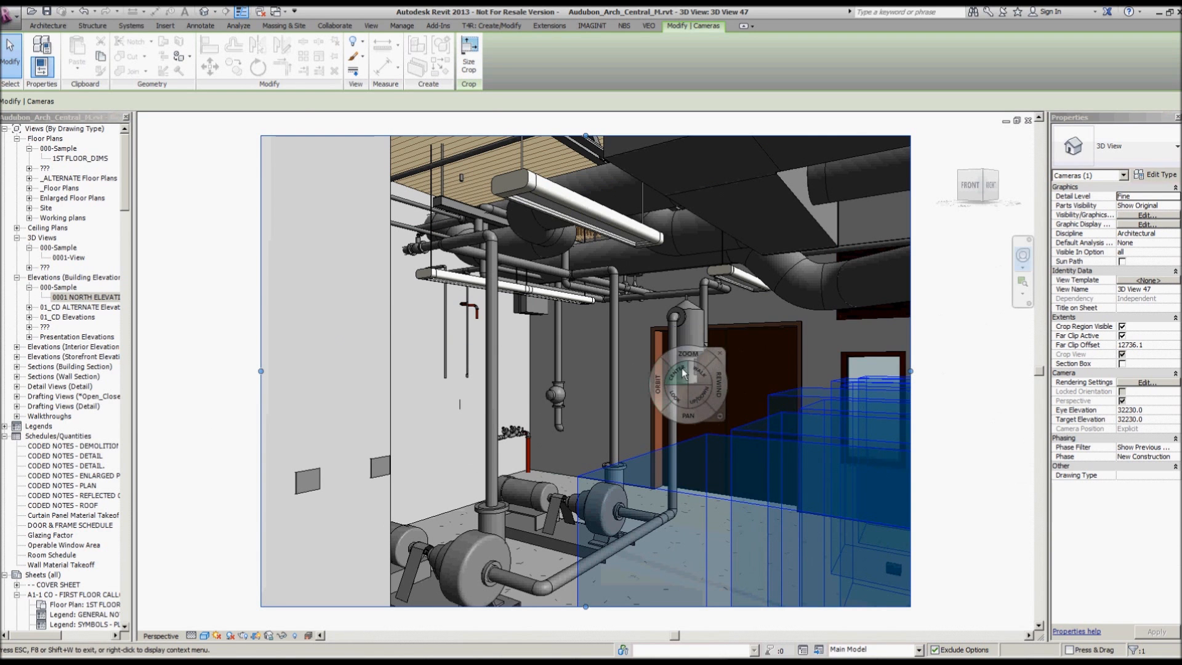
left_click_drag(678, 391, 749, 386)
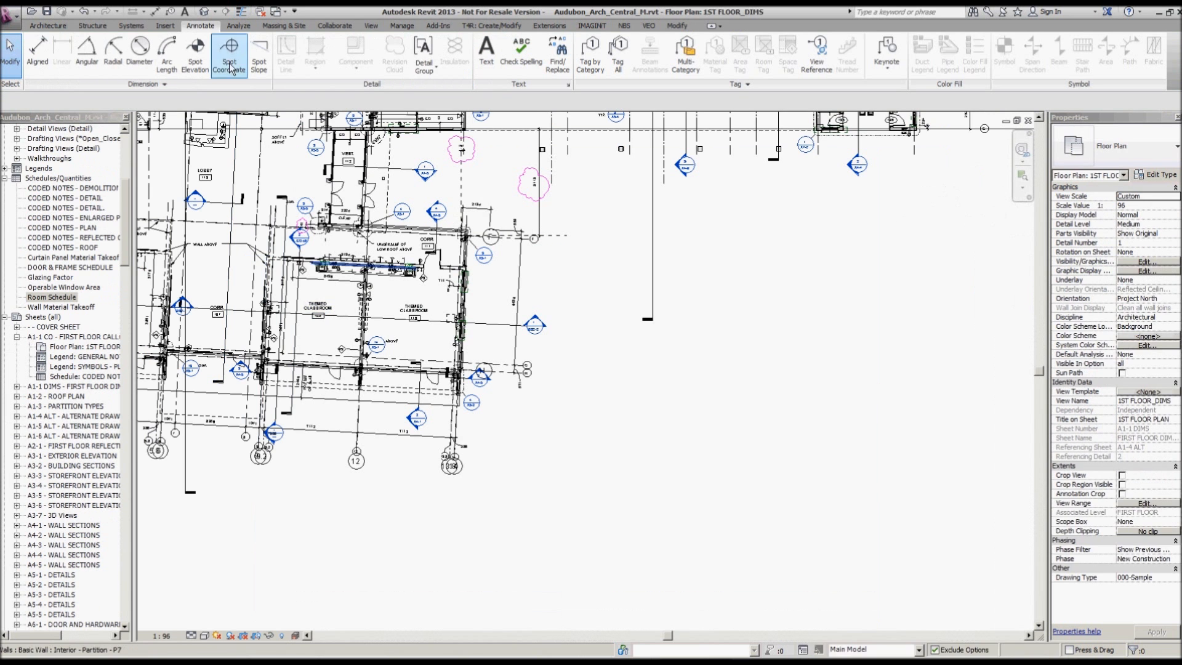
Step: Place a camera outside the building southeast of the themed classrooms, aimed across them towards the lobby
left_click(214, 11)
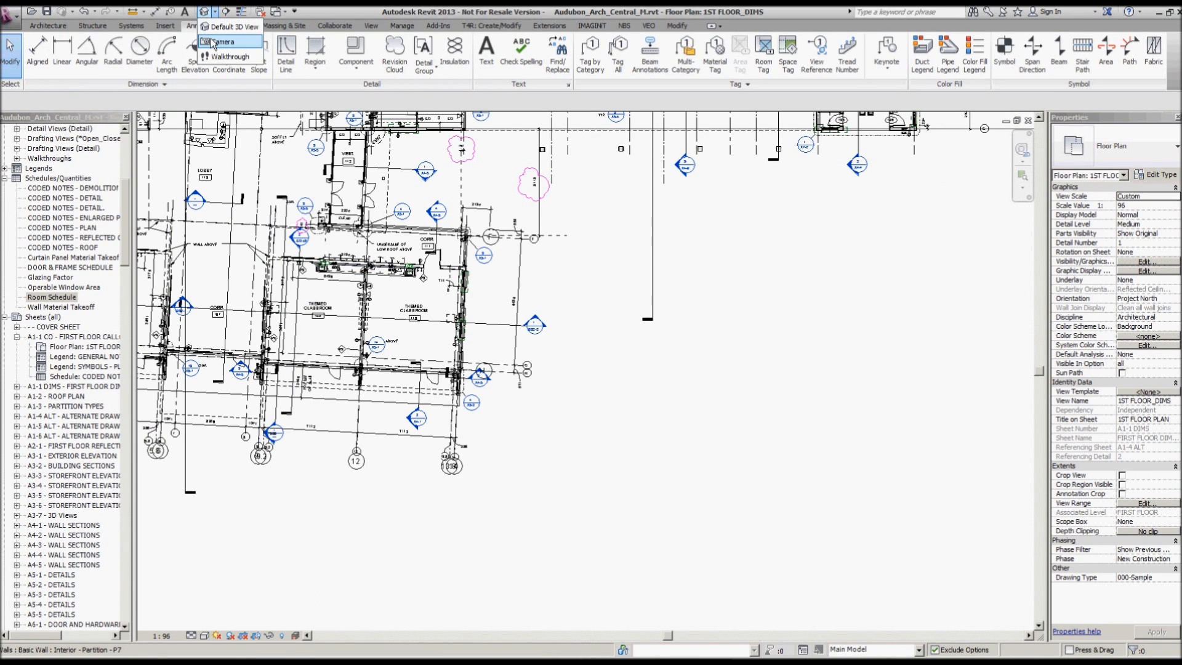
left_click(561, 581)
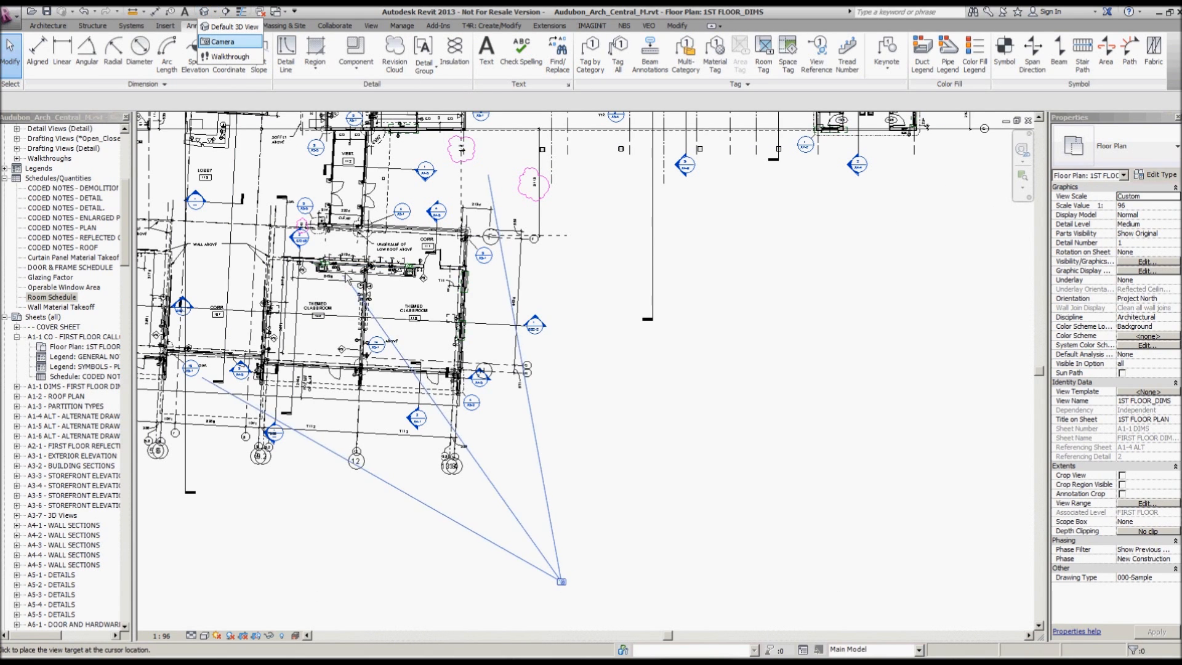
left_click(282, 173)
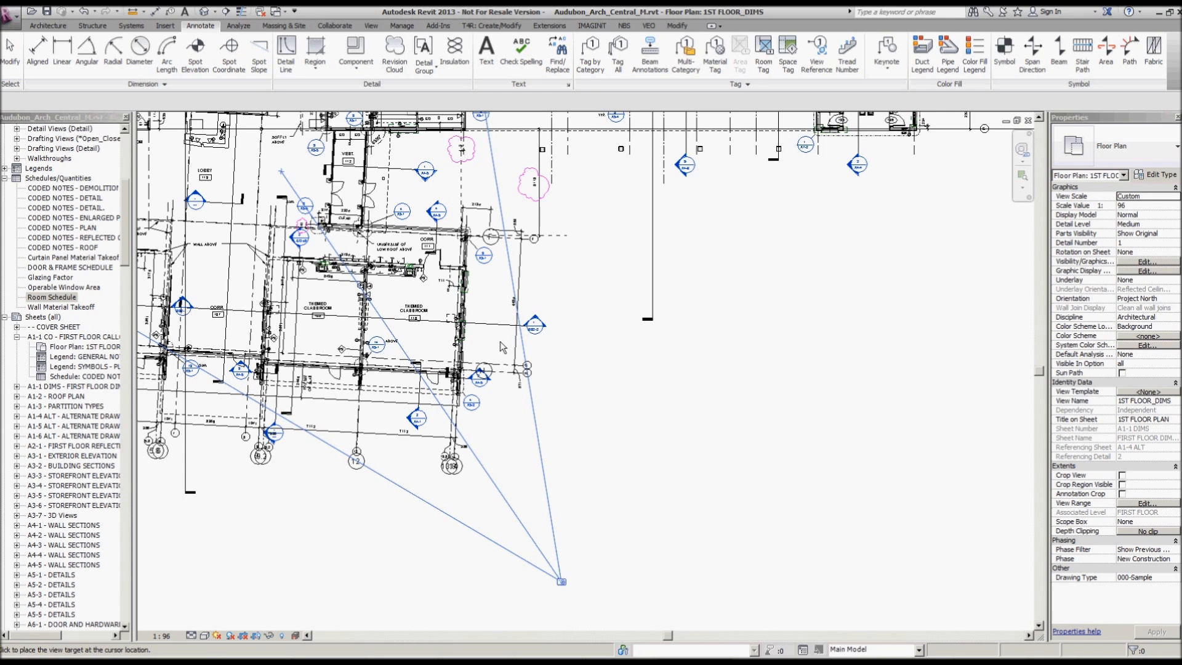